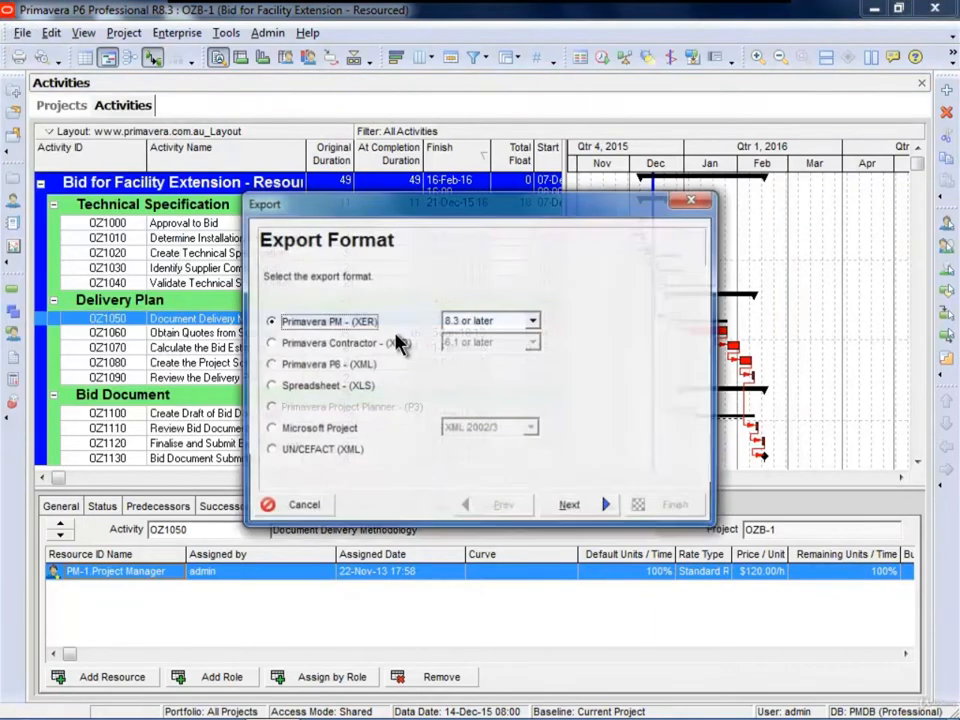
Set up a Spreadsheet (XLS) export of project OZB-1 covering Activities, Activity Relationships, Expenses, Resources and Resource Assignments.
click(300, 386)
click(571, 507)
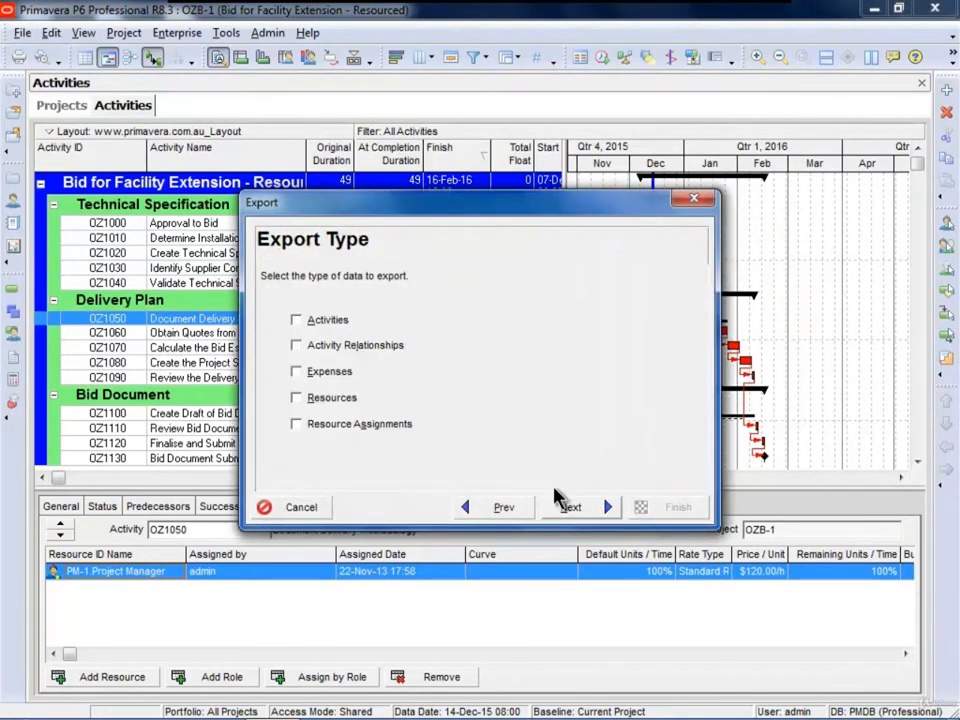
click(301, 320)
click(298, 345)
click(323, 378)
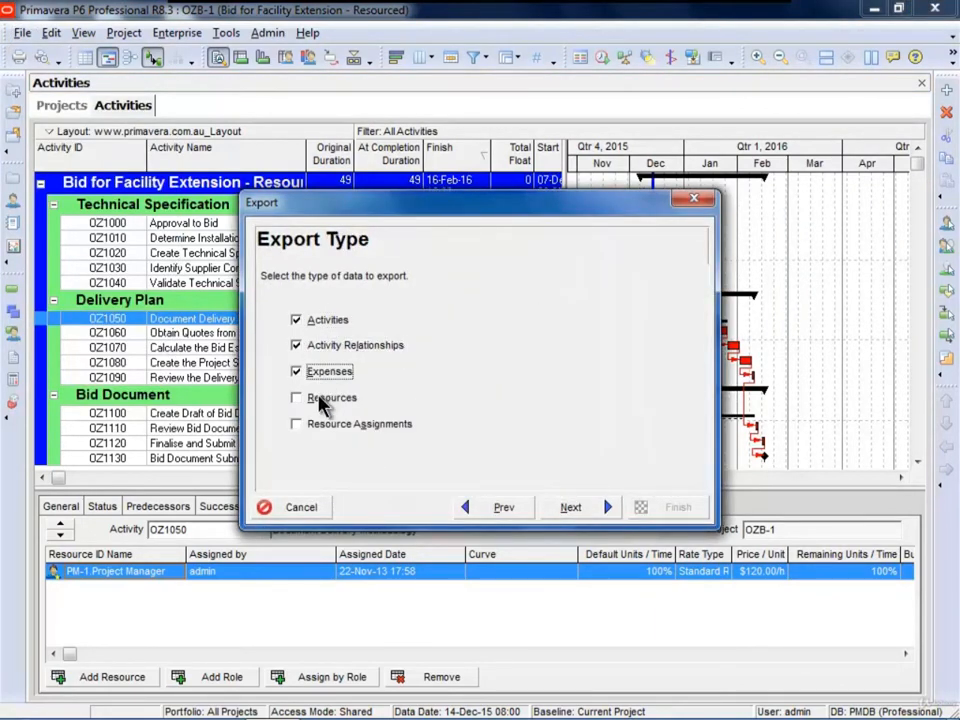
click(322, 400)
click(321, 427)
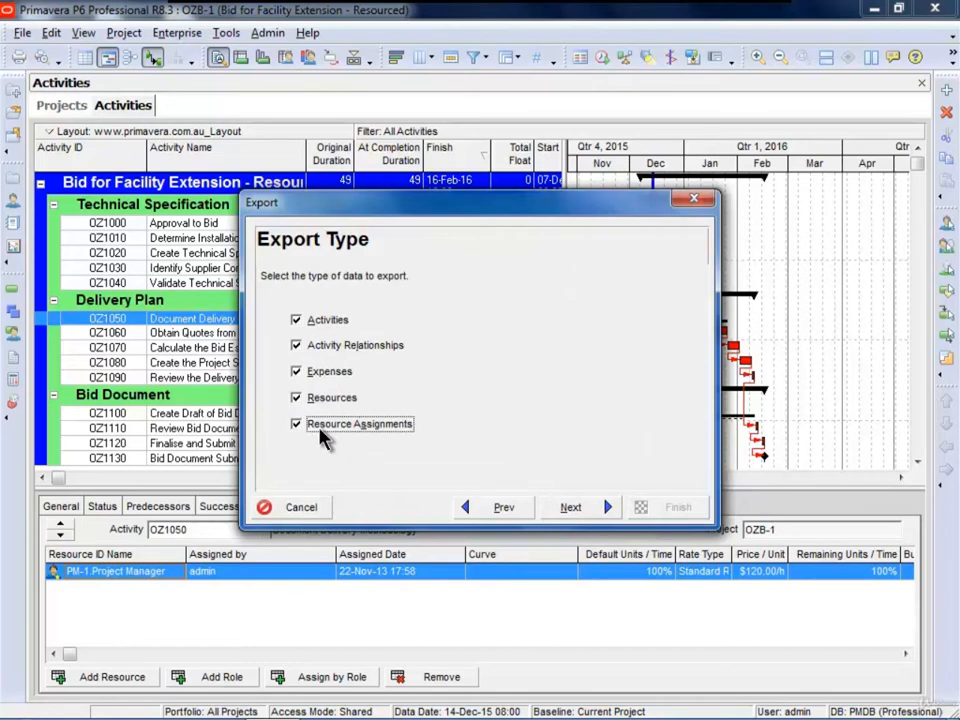
click(589, 509)
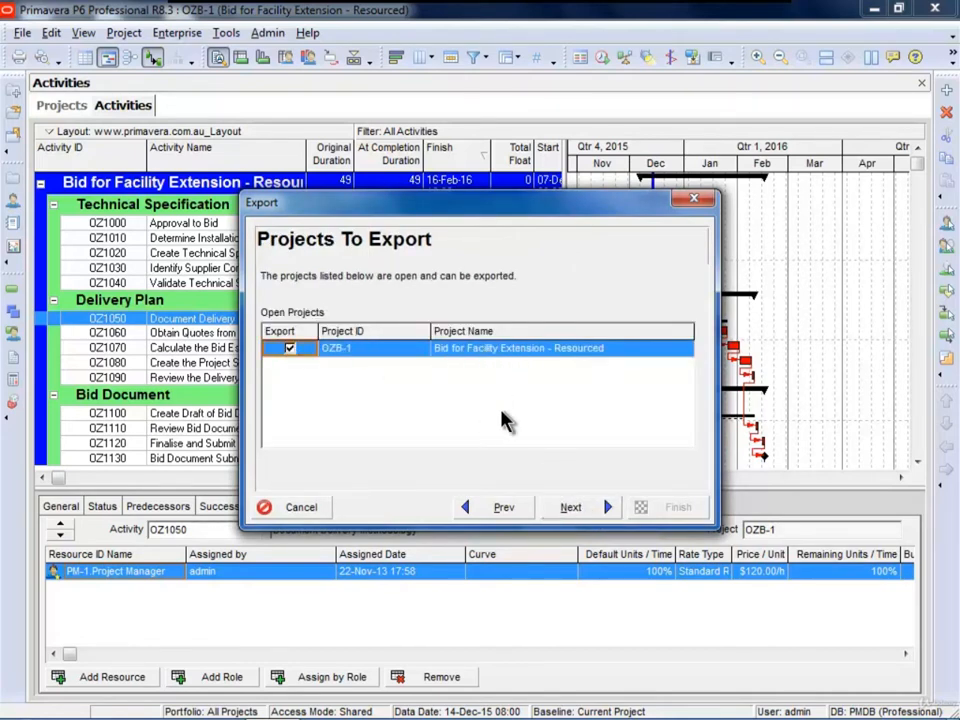
click(607, 507)
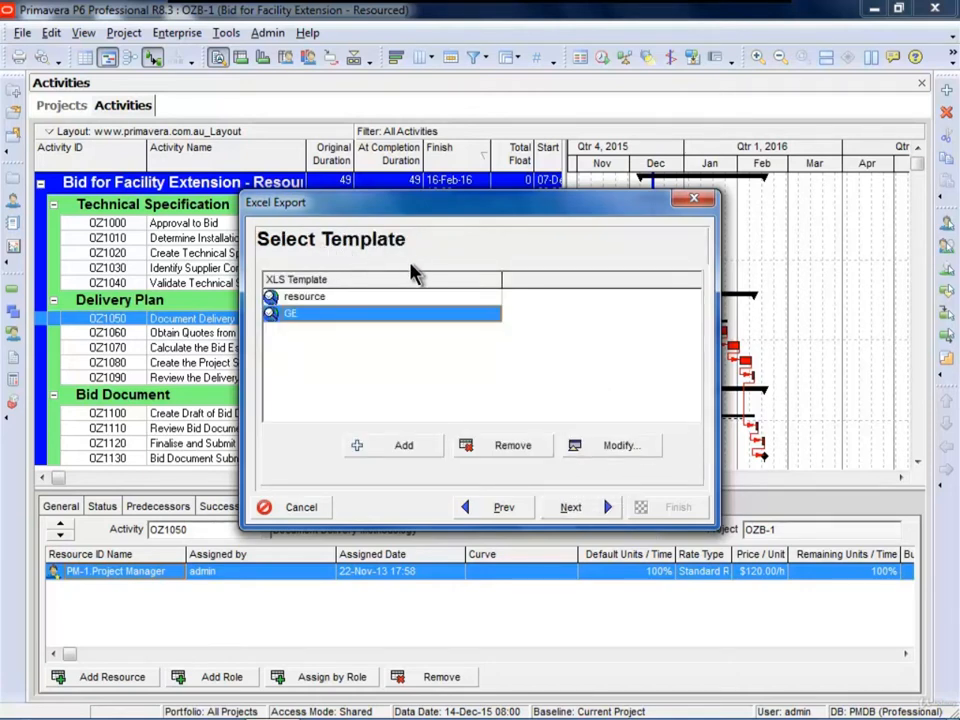
Add a new export template named Demo with Activities as its subject area.
click(405, 447)
double_click(344, 205)
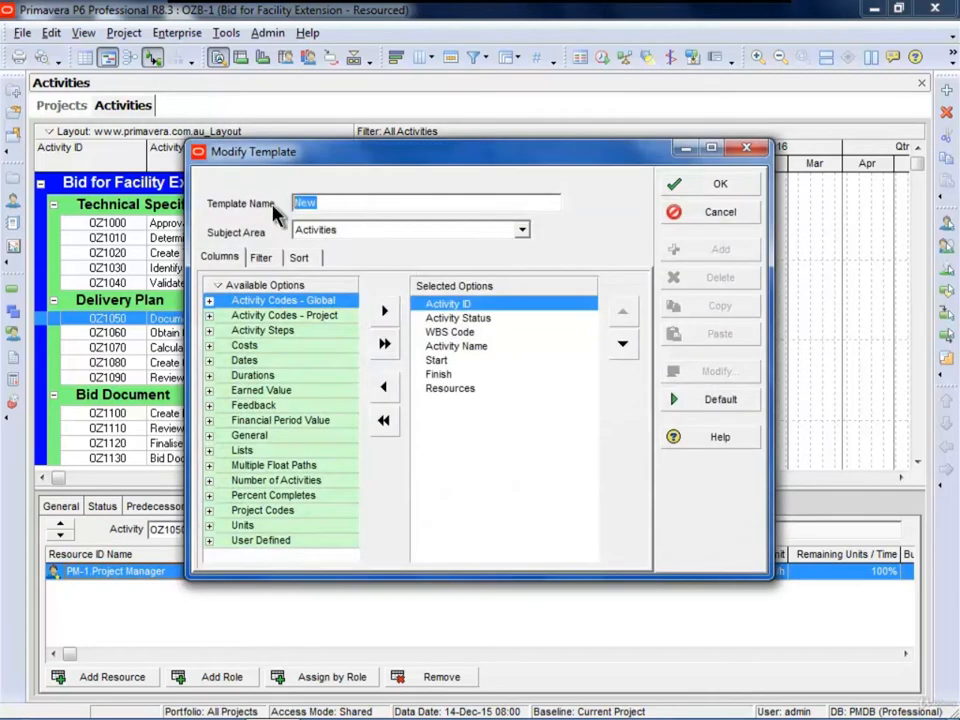
text(Demo)
click(385, 230)
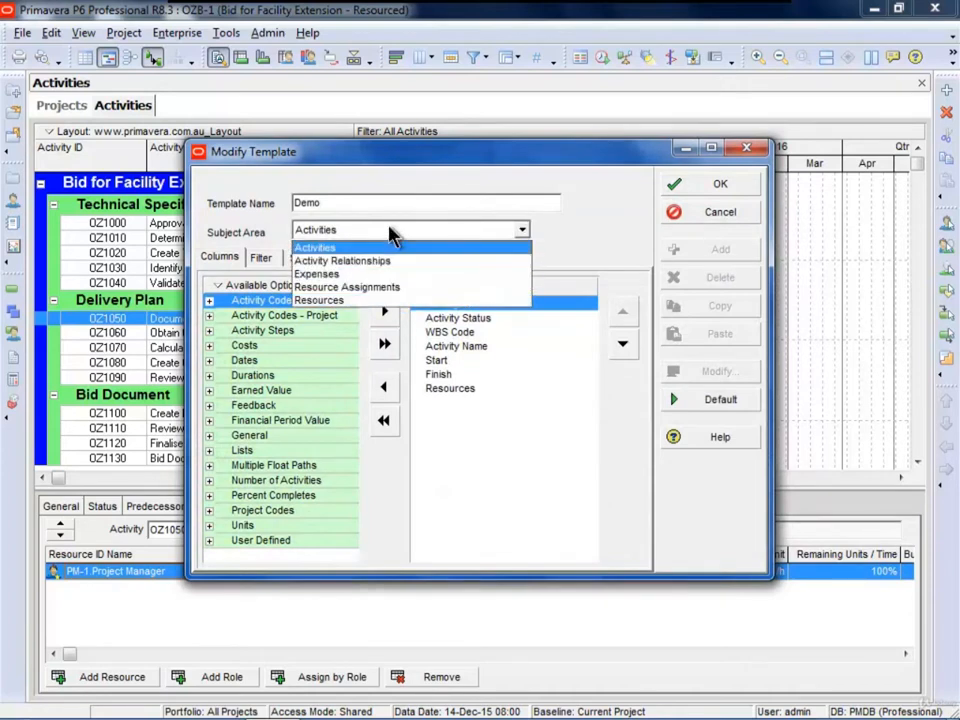
click(320, 247)
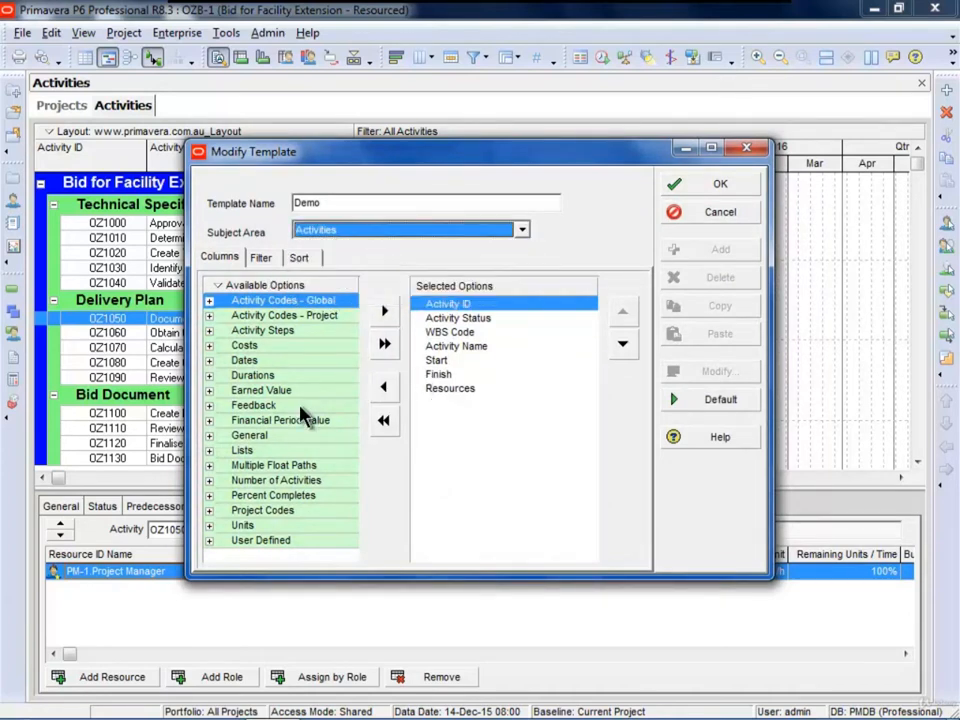
Add all the Dates fields, from Actual Finish to Suspend Date, to the template's selected activity columns.
click(209, 361)
click(305, 316)
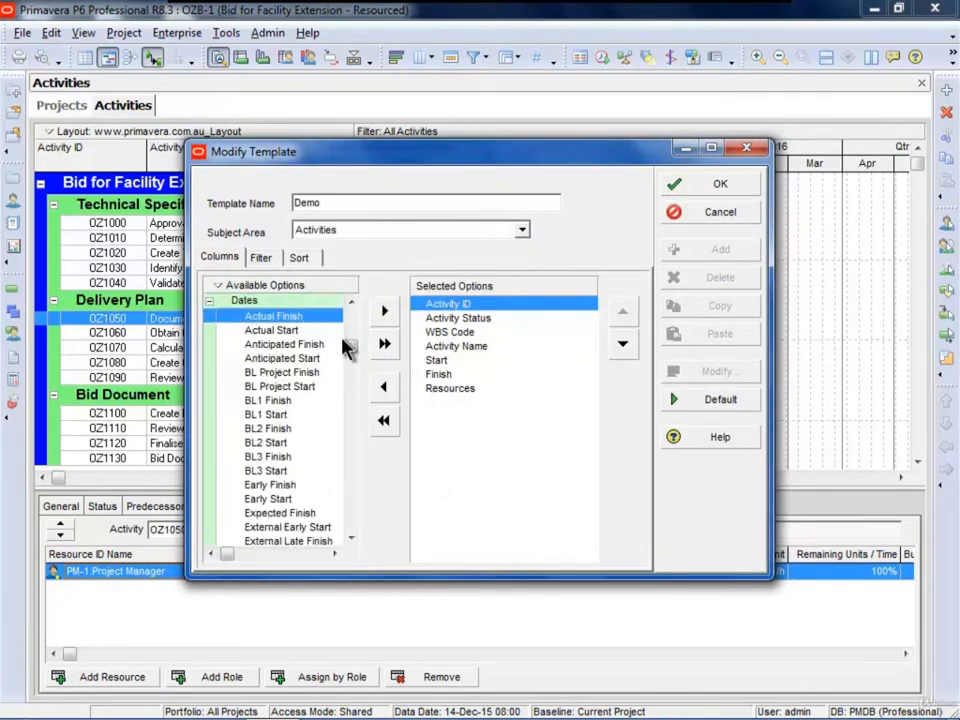
drag(347, 354, 351, 473)
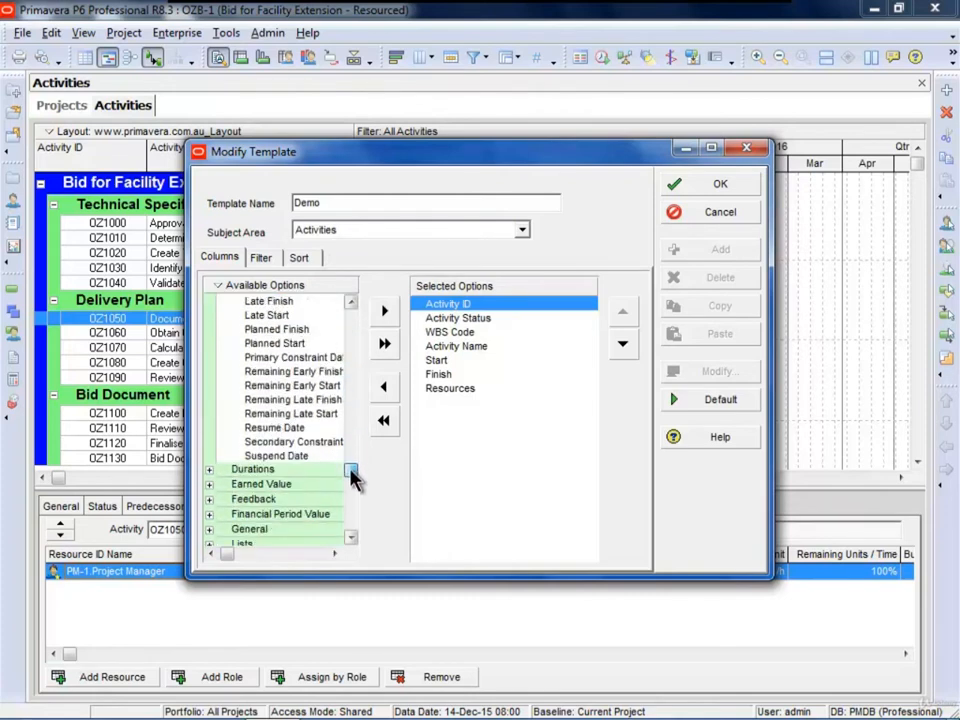
shift+click(288, 465)
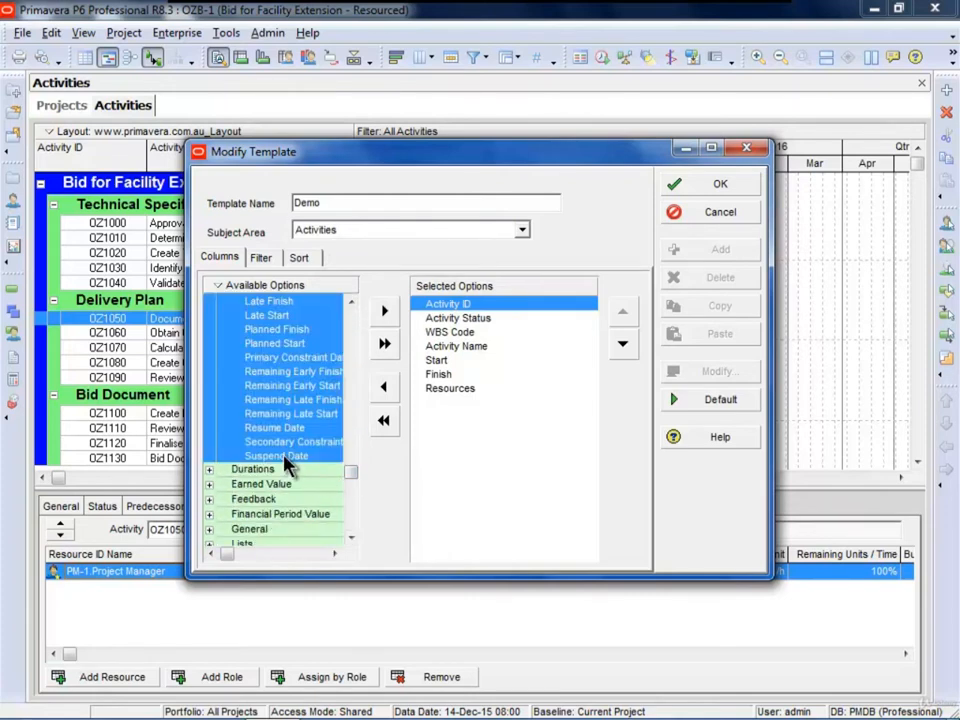
drag(289, 454, 470, 414)
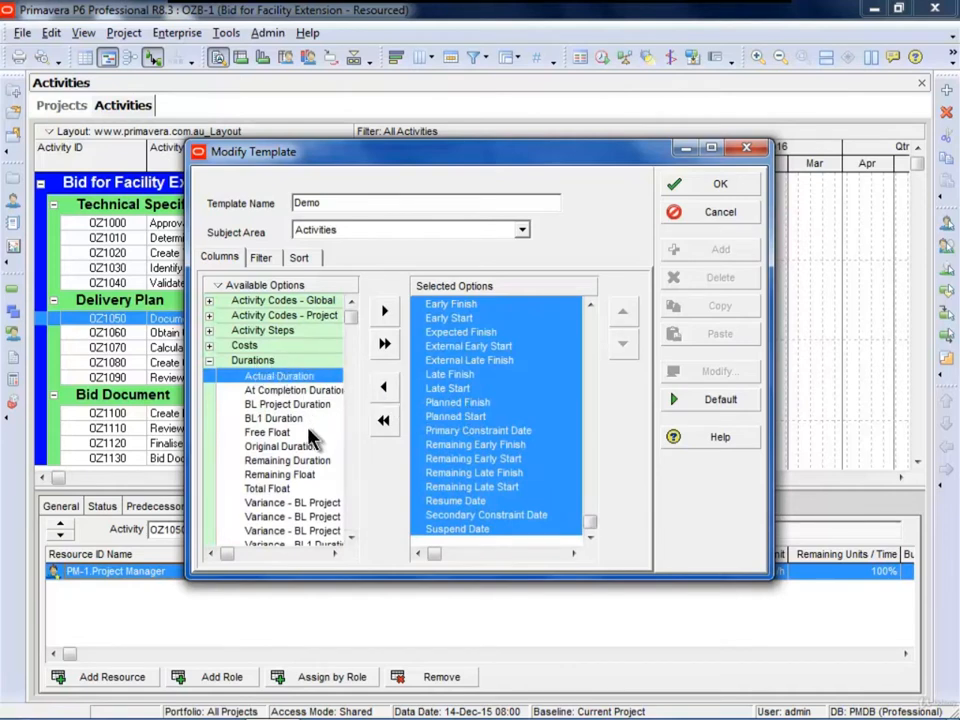
Add Actual Duration, At Completion Duration, Original Duration and Remaining Duration to the selected columns directly after Finish.
drag(308, 430, 294, 455)
scroll(355, 390, down, 5)
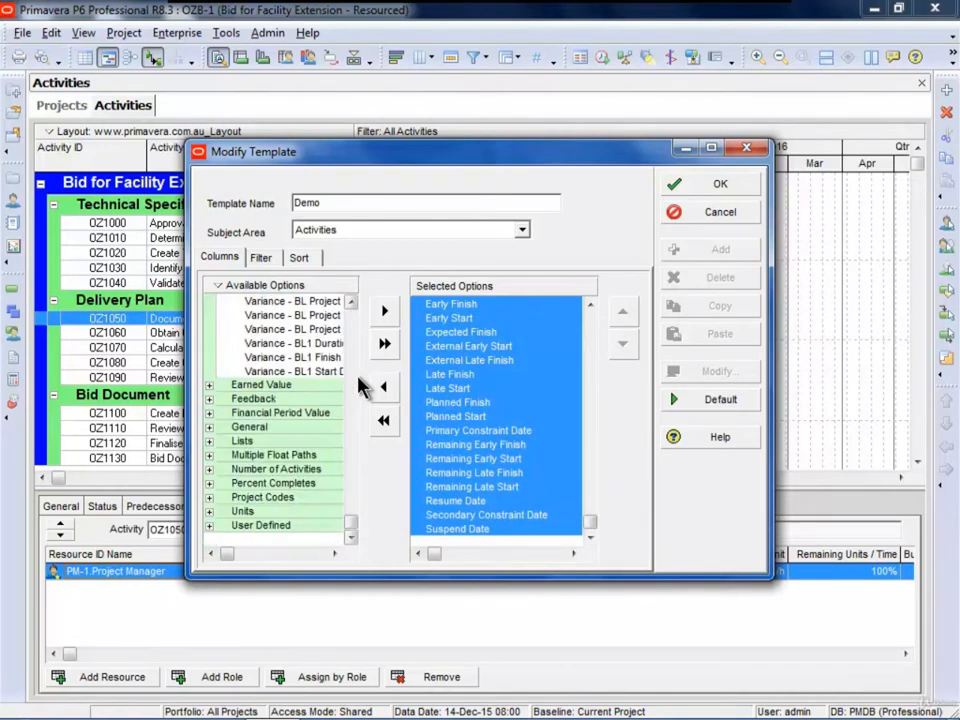
scroll(364, 388, up, 5)
click(284, 474)
click(277, 378)
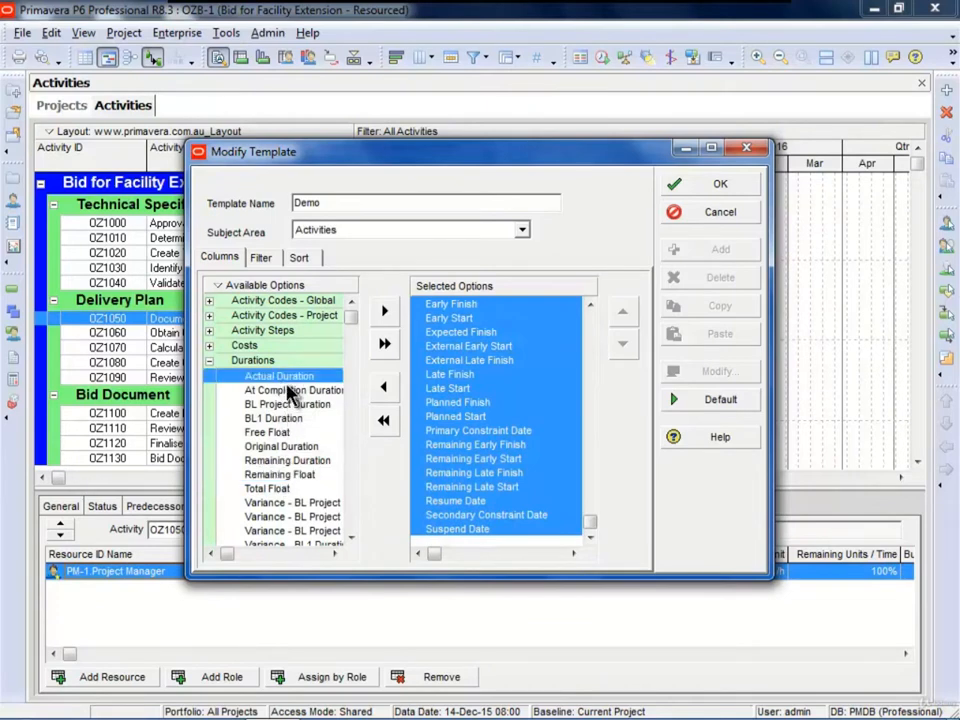
ctrl+click(290, 390)
ctrl+click(292, 446)
ctrl+click(298, 461)
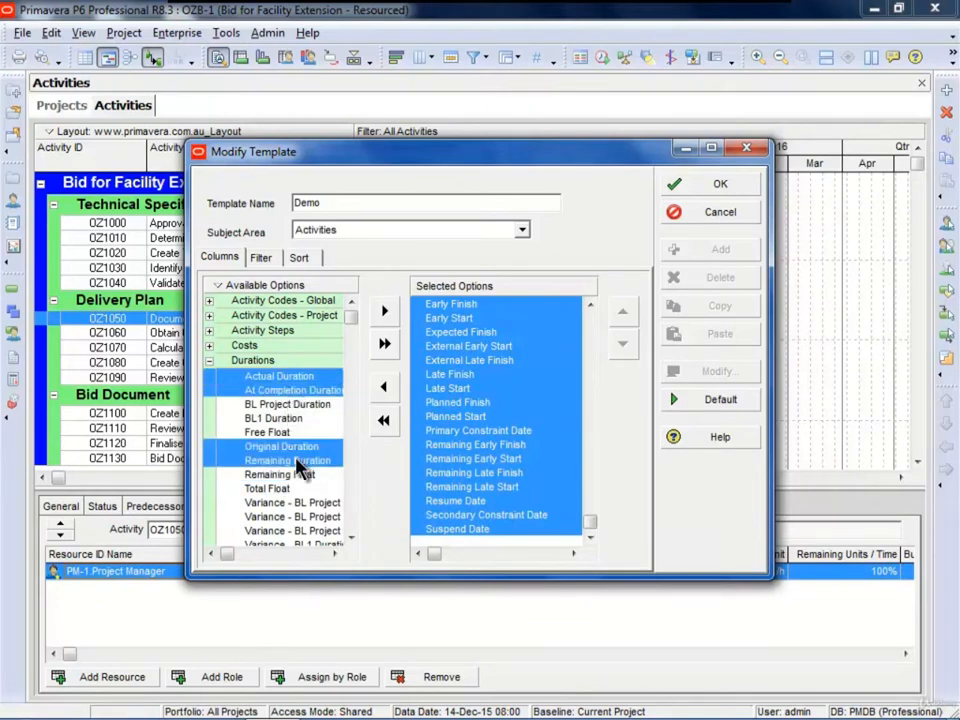
drag(592, 521, 578, 310)
drag(279, 376, 437, 397)
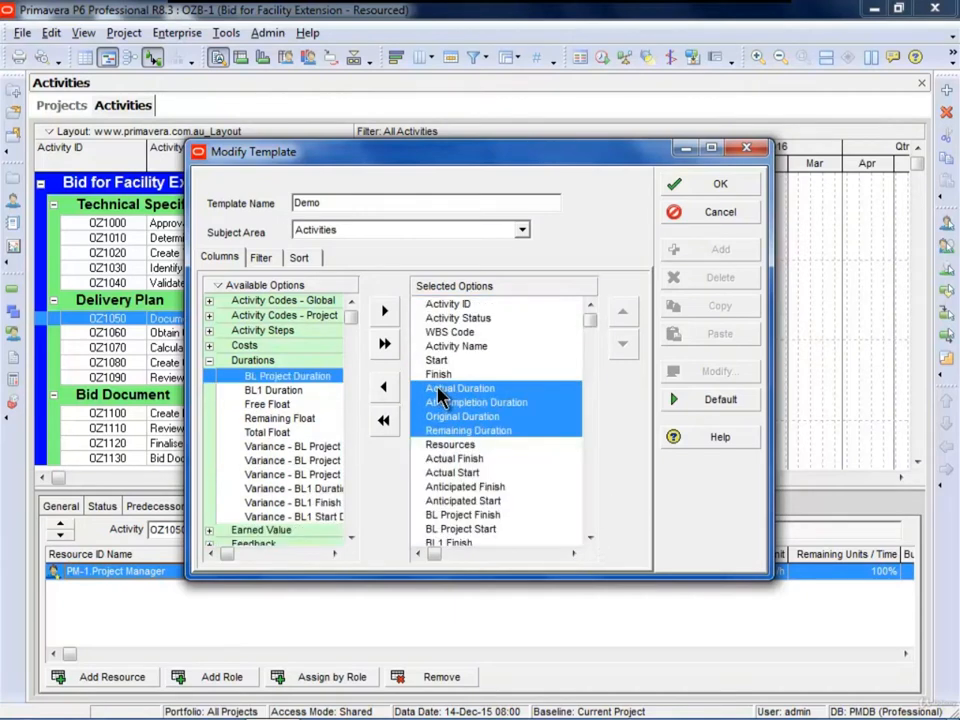
Add the Melbourne Department project activity code to the selected columns directly after Activity Name.
click(222, 315)
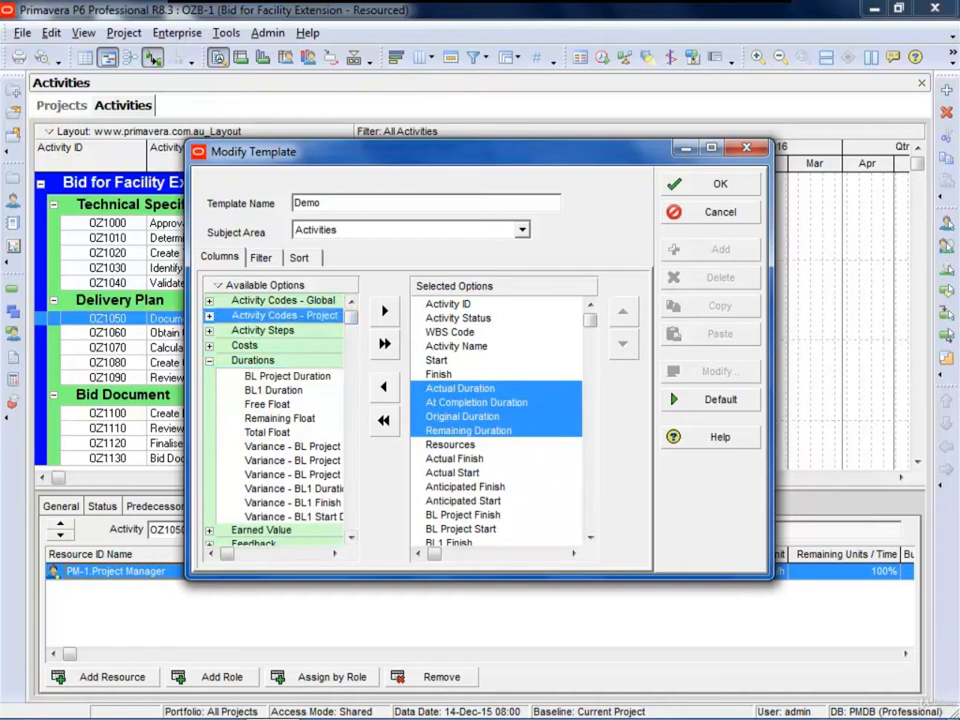
click(210, 316)
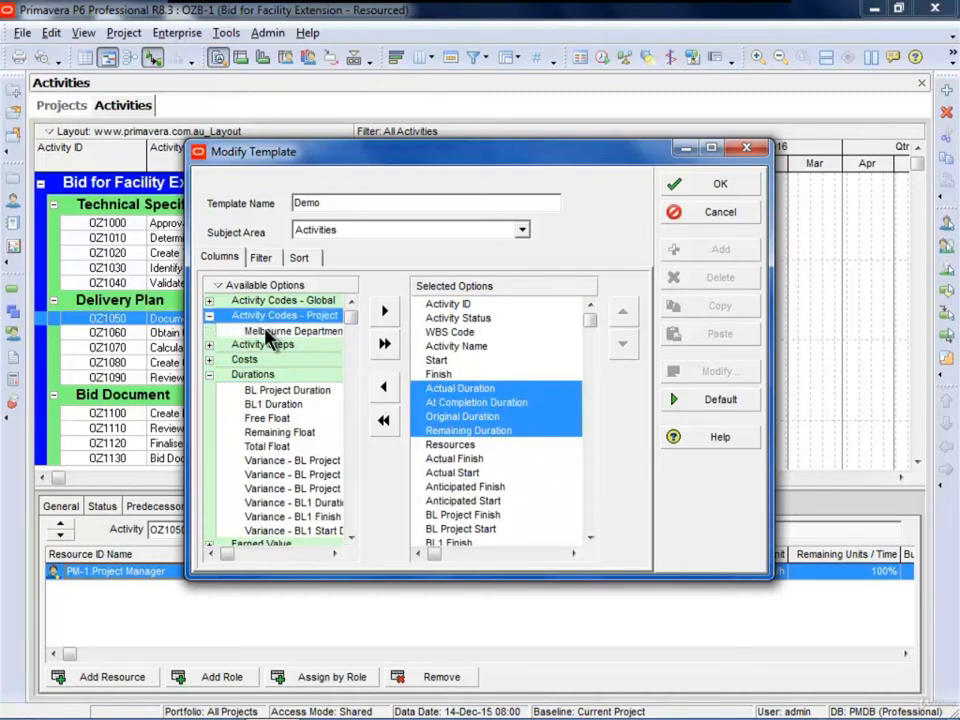
drag(268, 336, 439, 362)
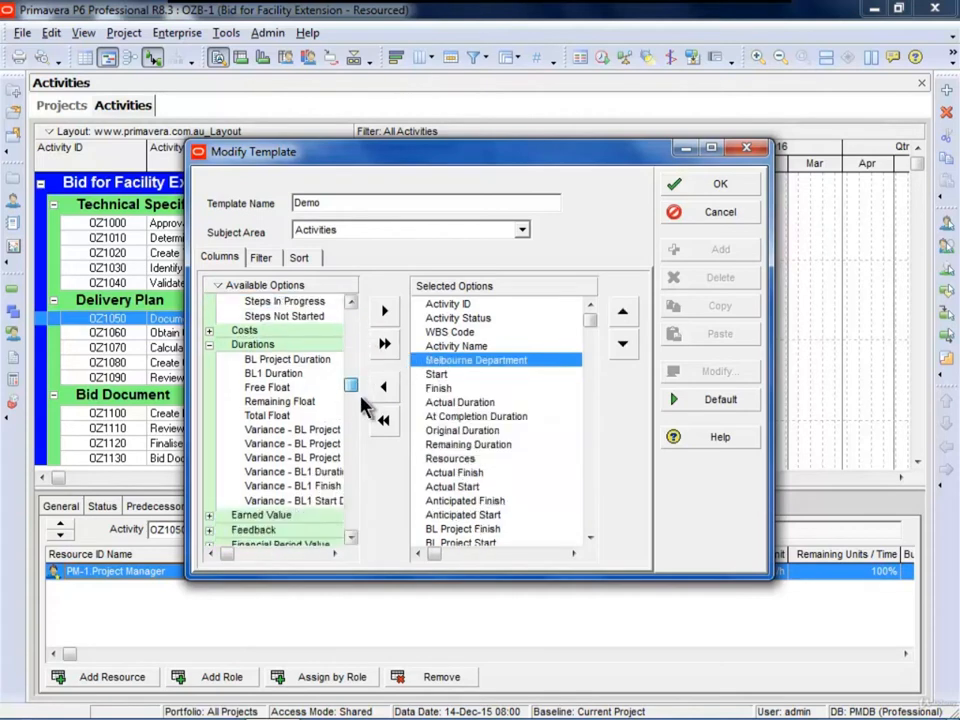
Add the user-defined fields Last Period AC Dur, Last Period Finish and Last Period Start directly after Melbourne Department.
drag(362, 400, 361, 540)
click(209, 532)
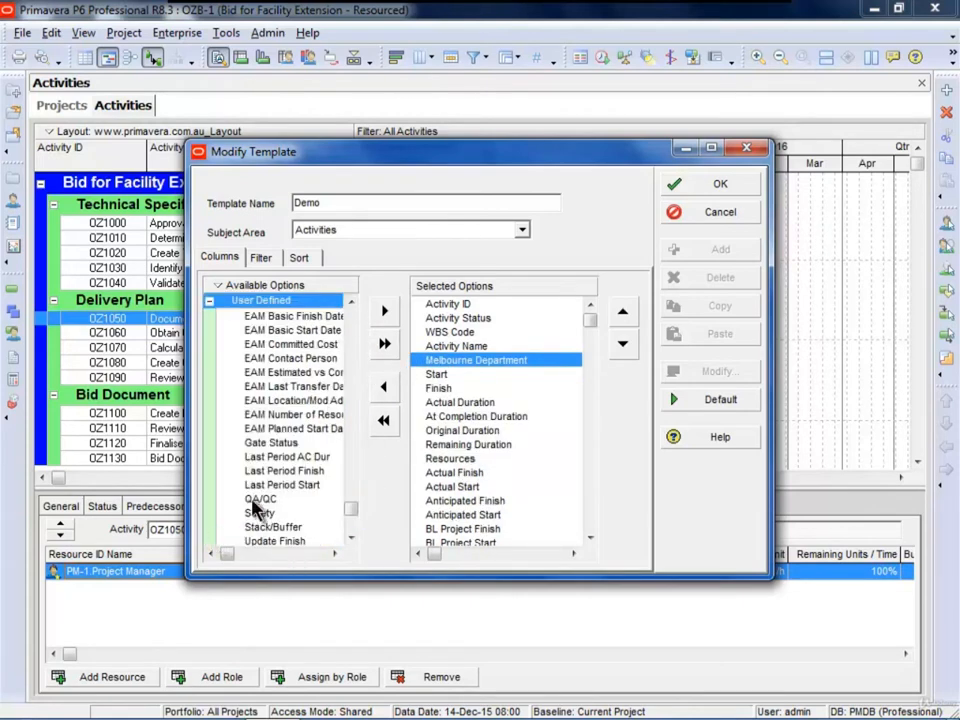
drag(313, 458, 440, 372)
drag(295, 470, 437, 392)
drag(287, 478, 518, 394)
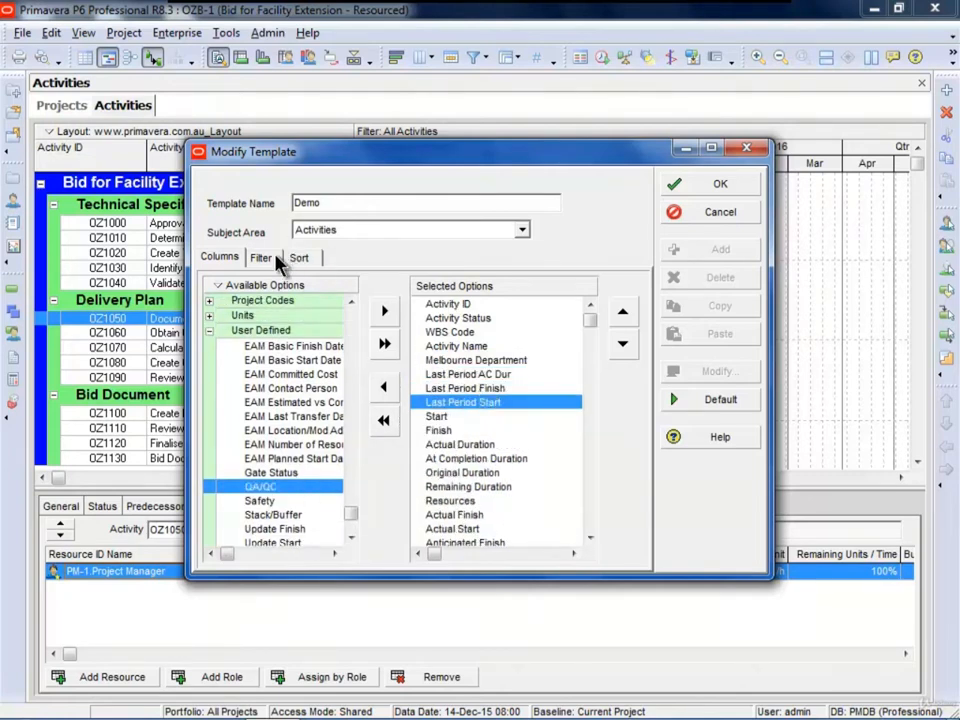
Review the columns, filter and sort settings for the template's Activity Relationships subject area.
click(330, 232)
click(342, 260)
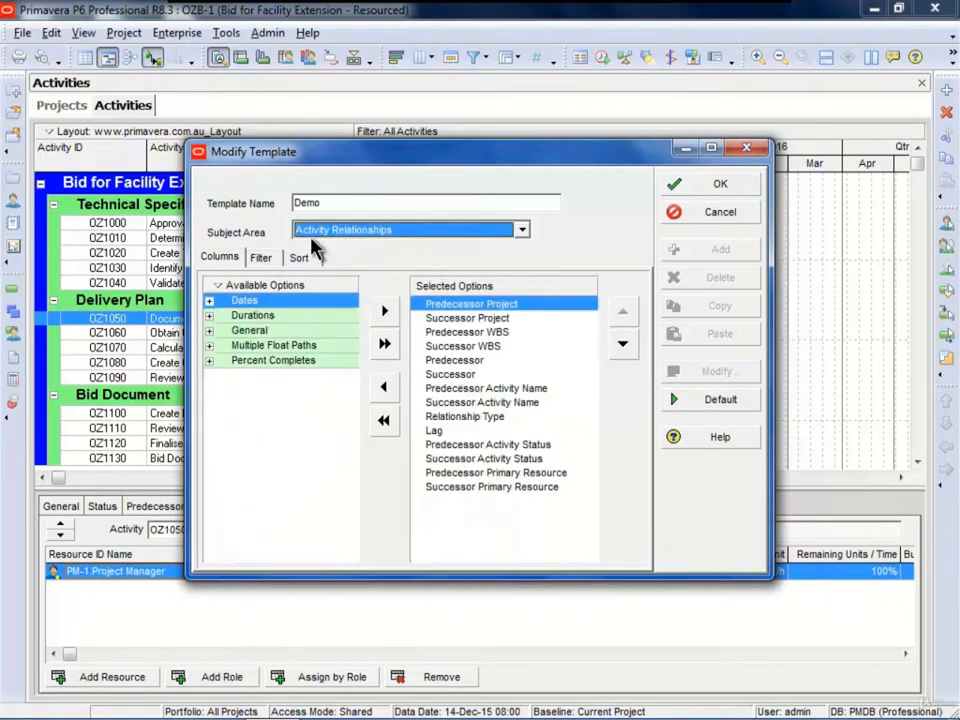
click(330, 231)
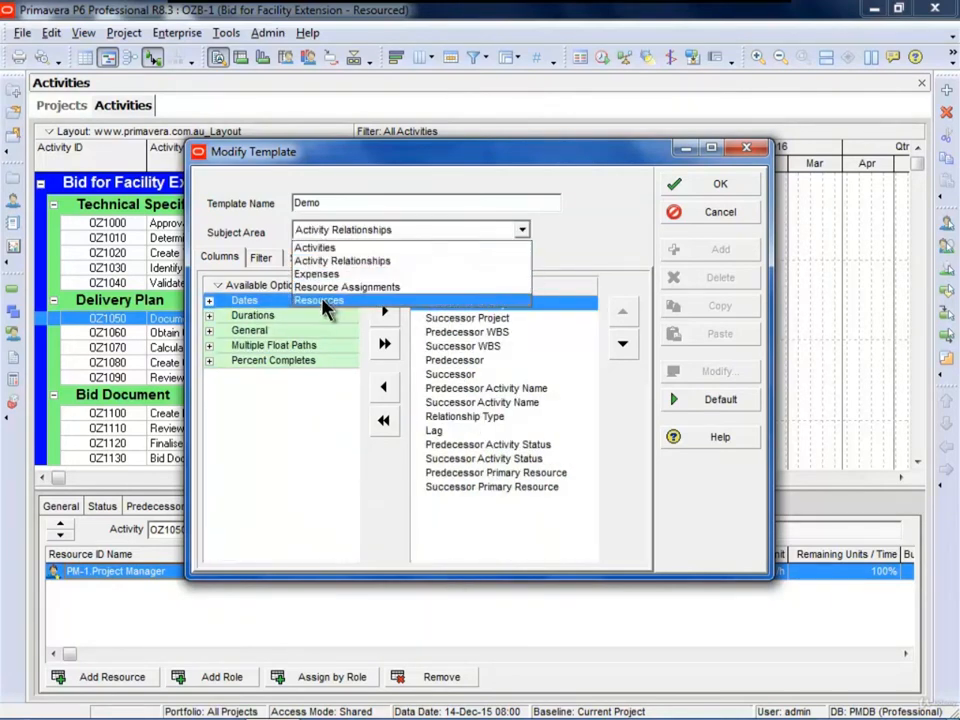
click(268, 257)
click(262, 257)
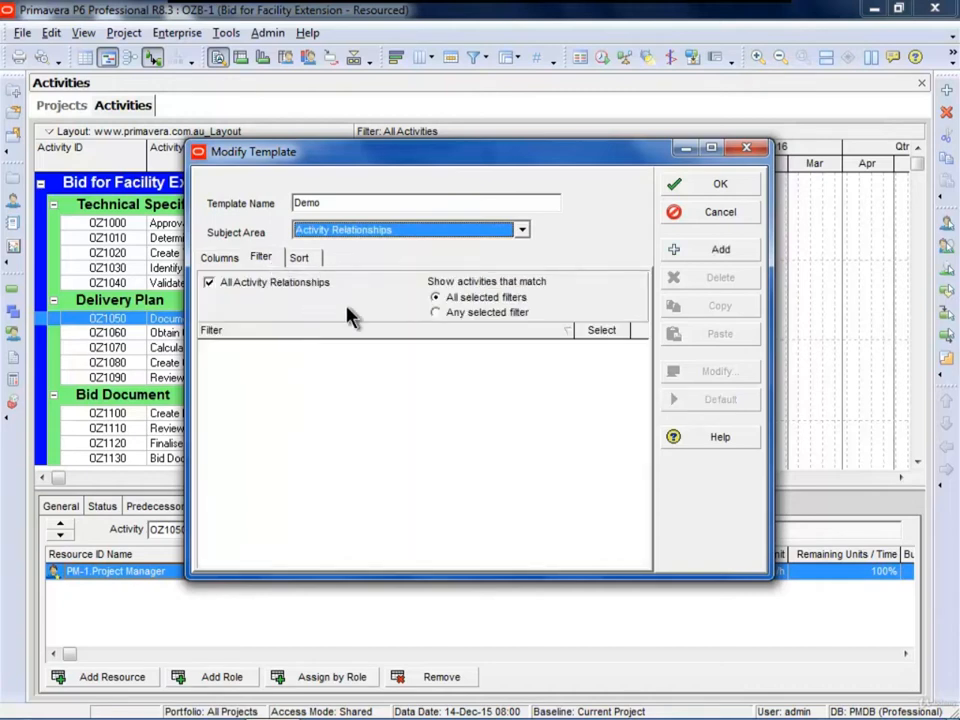
click(300, 258)
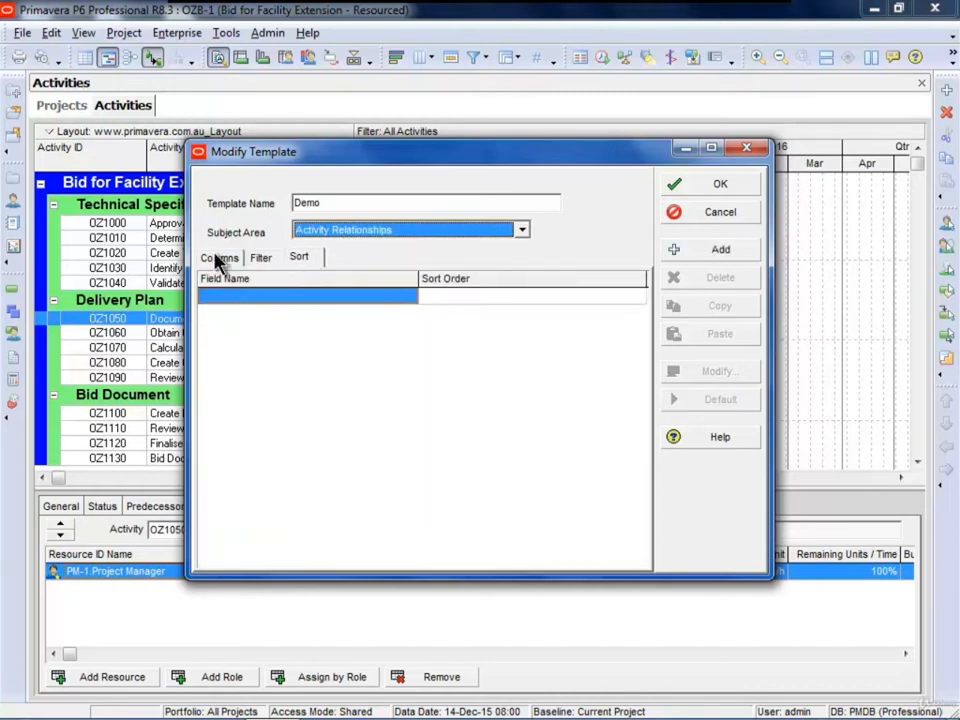
Save the Demo template and use it to export project OZB-1 to OZB-1.xls on the desktop.
click(716, 186)
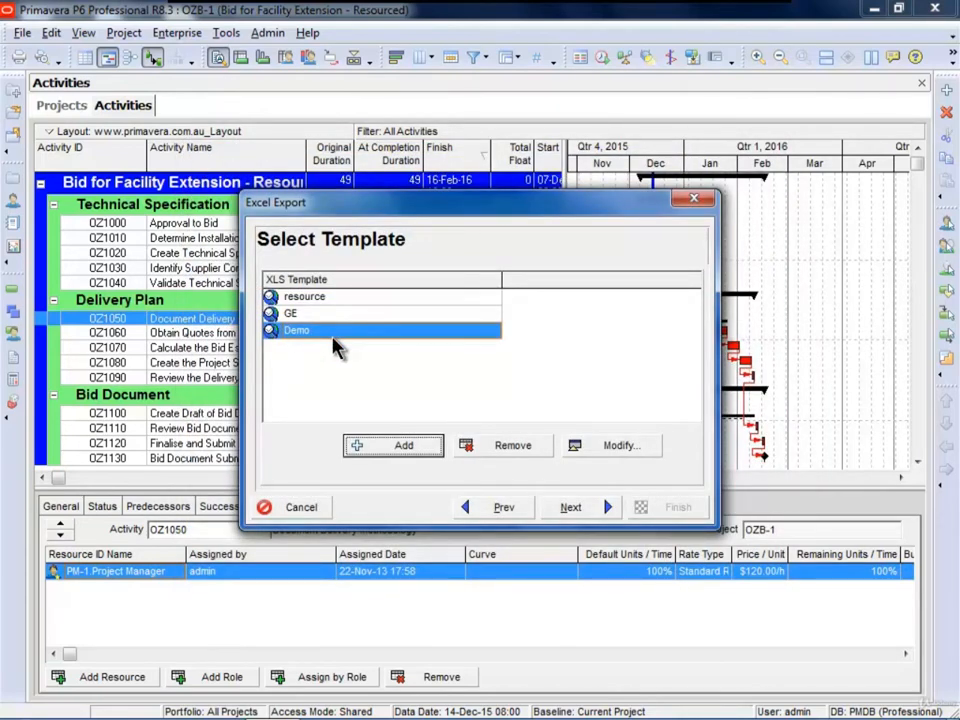
click(570, 506)
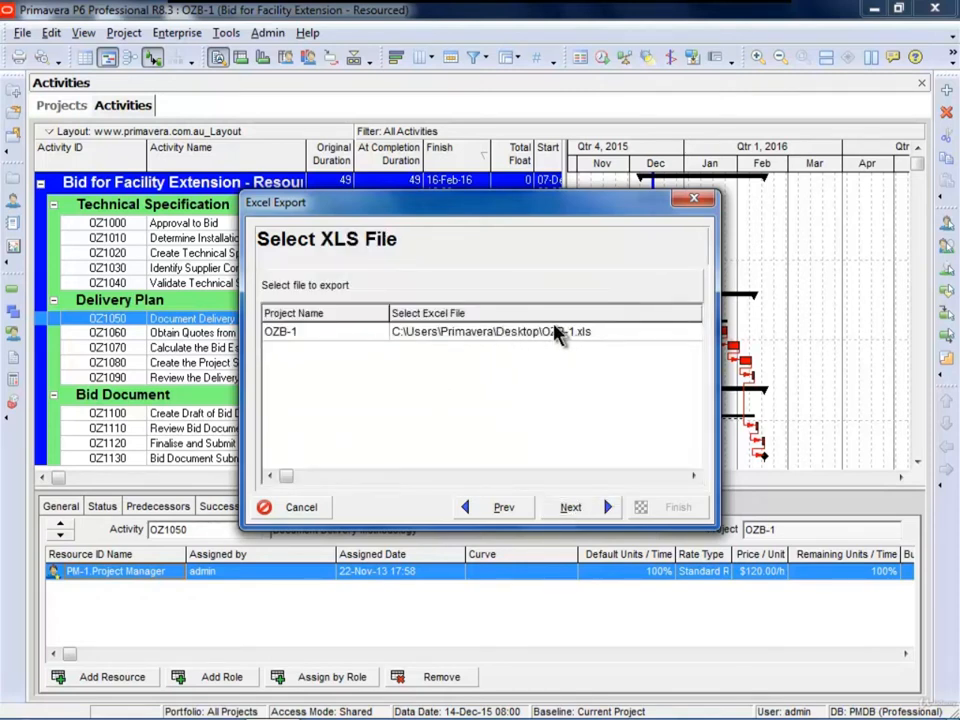
click(581, 510)
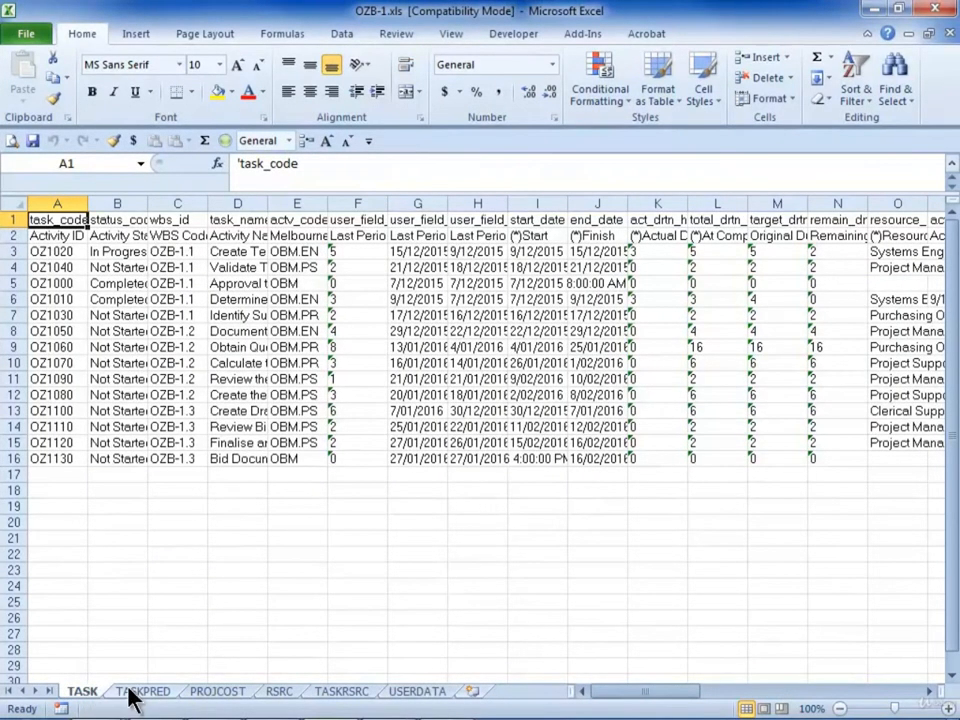
Look through the TASKPRED, PROJCOST, RSRC, TASKRSRC and USERDATA sheets of the exported OZB-1.xls in Excel.
click(135, 692)
click(212, 692)
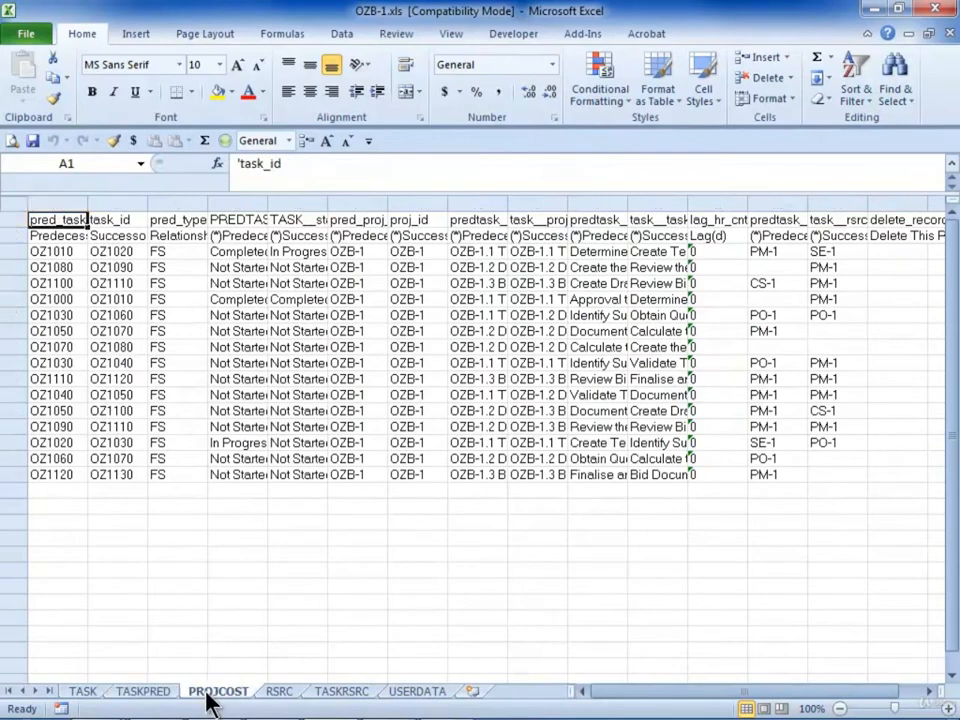
click(279, 694)
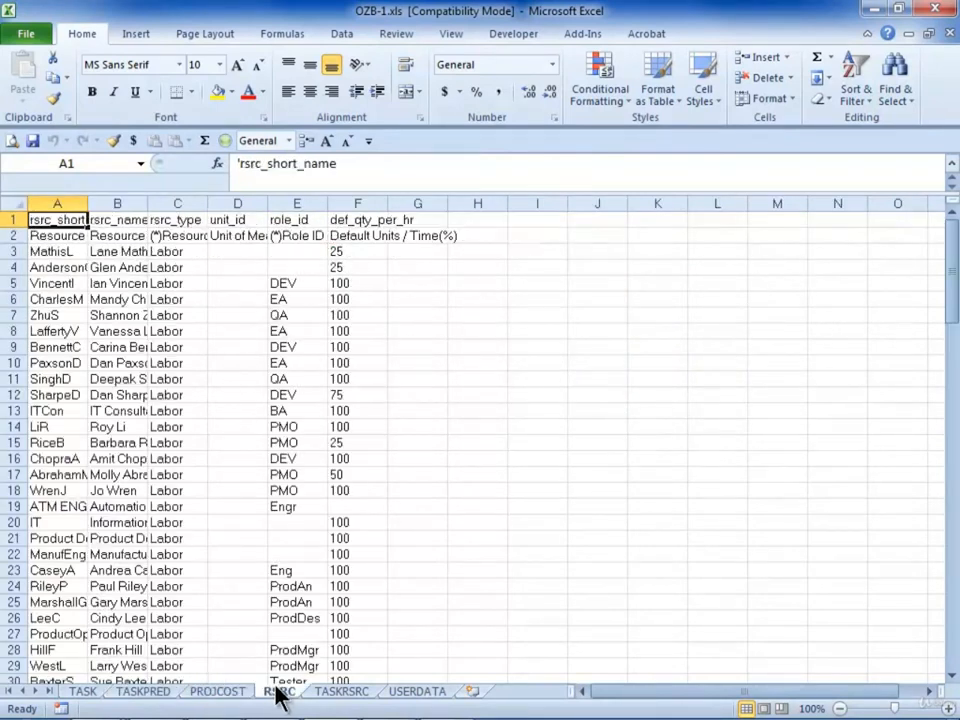
click(338, 696)
click(421, 694)
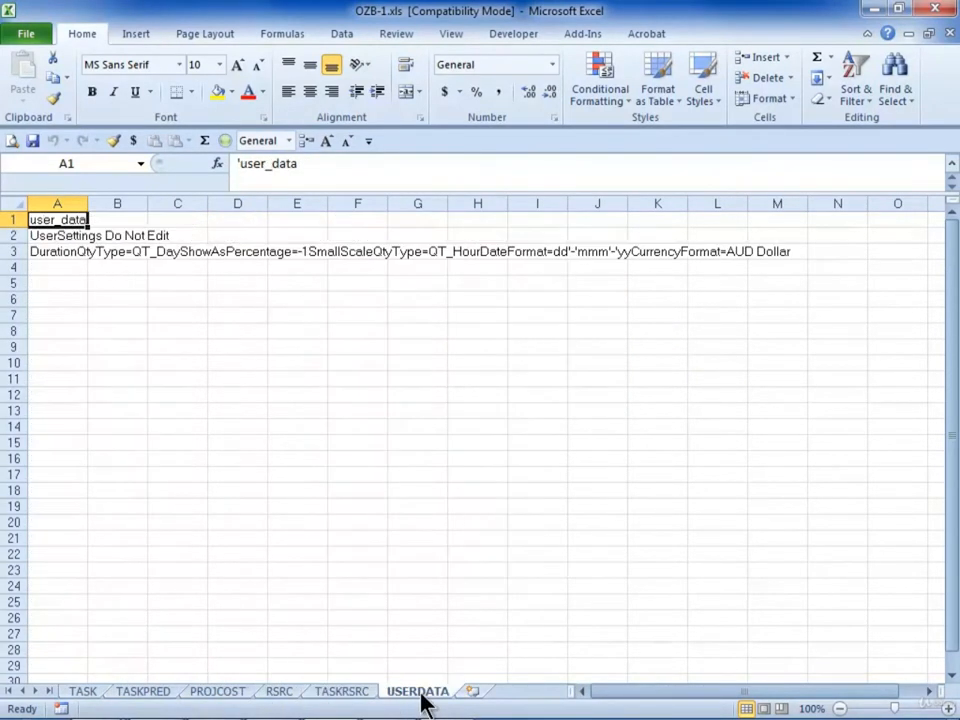
Autofit all column widths on the TASK sheet to their contents.
click(80, 692)
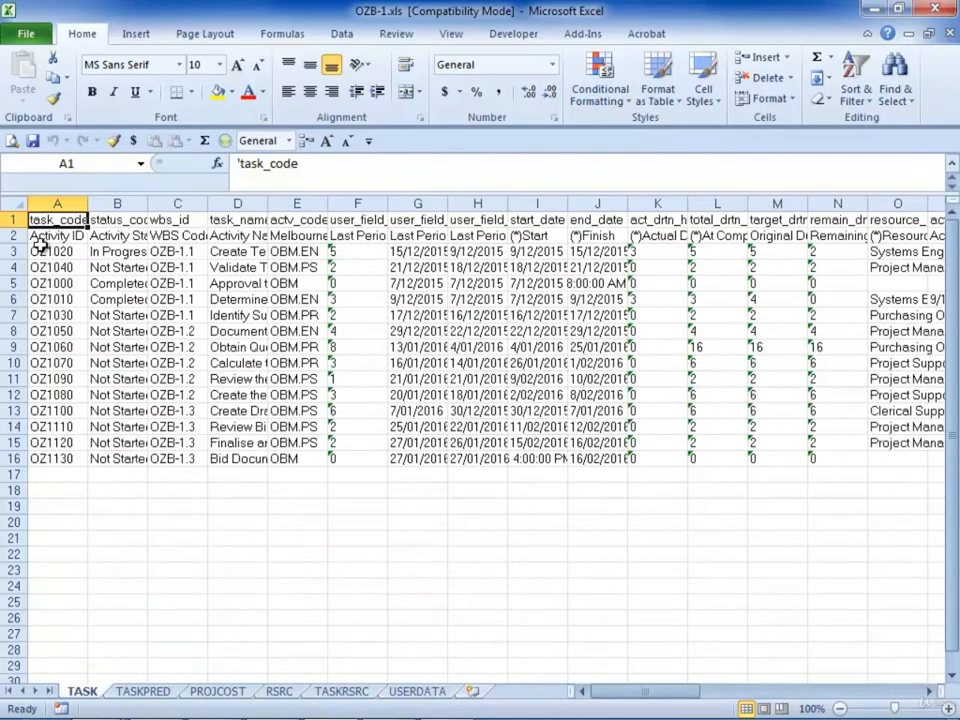
click(16, 206)
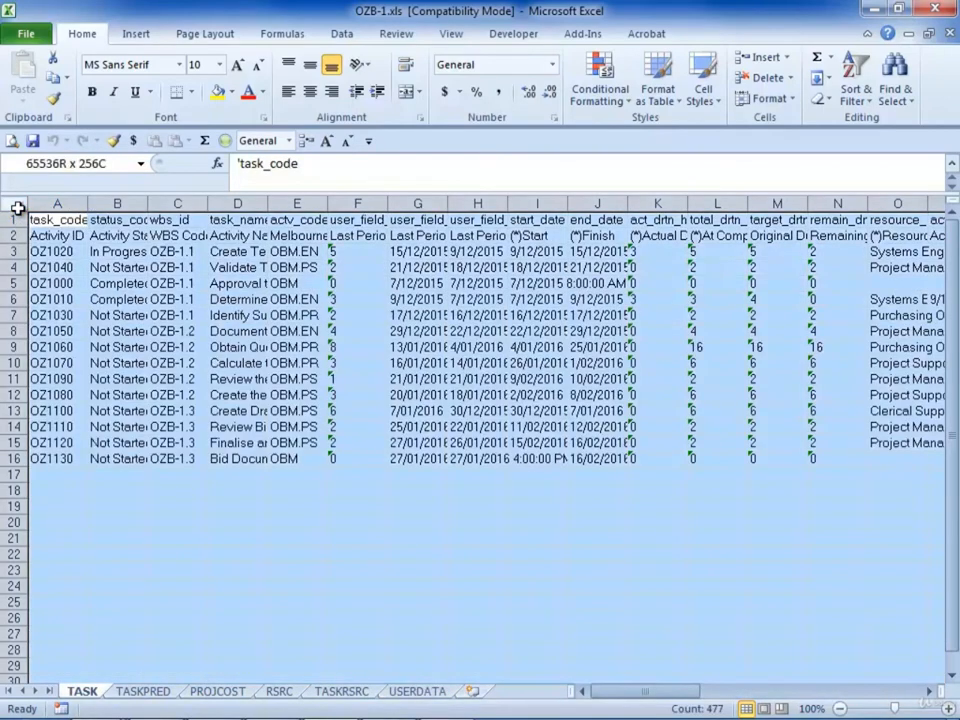
double_click(88, 205)
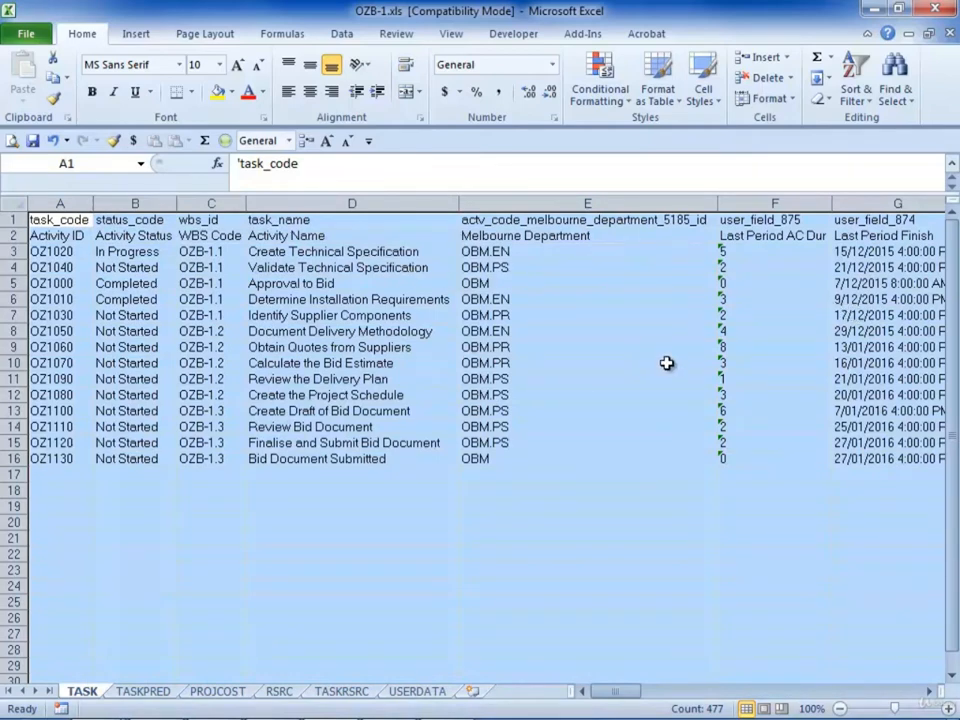
click(205, 331)
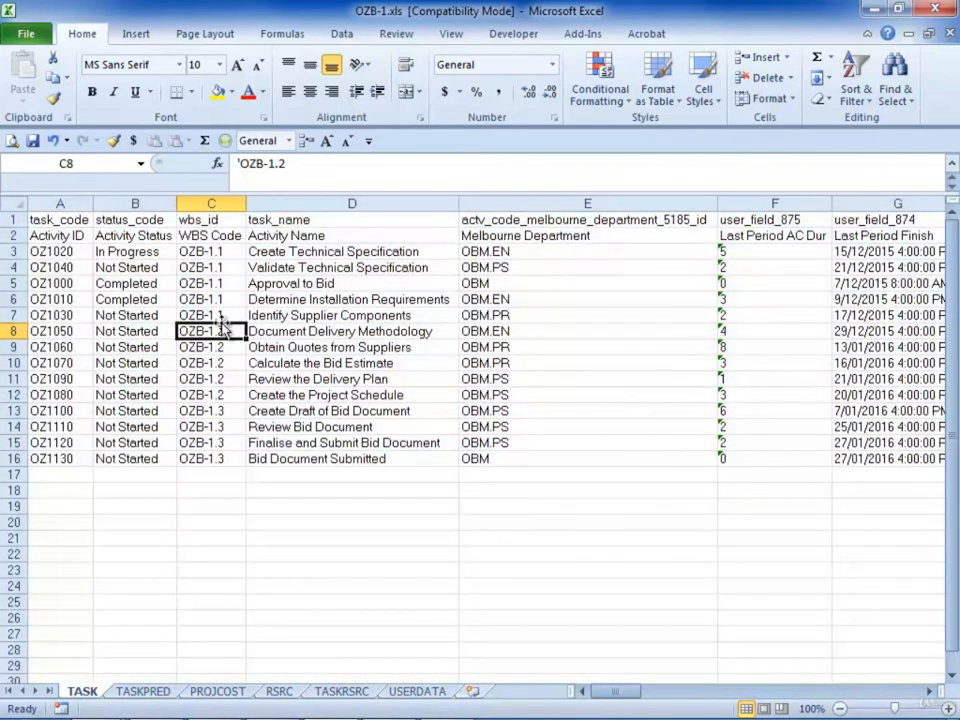
Examine the database field names and column captions in the two header rows above the activities on the TASK sheet.
click(50, 252)
drag(50, 252, 205, 252)
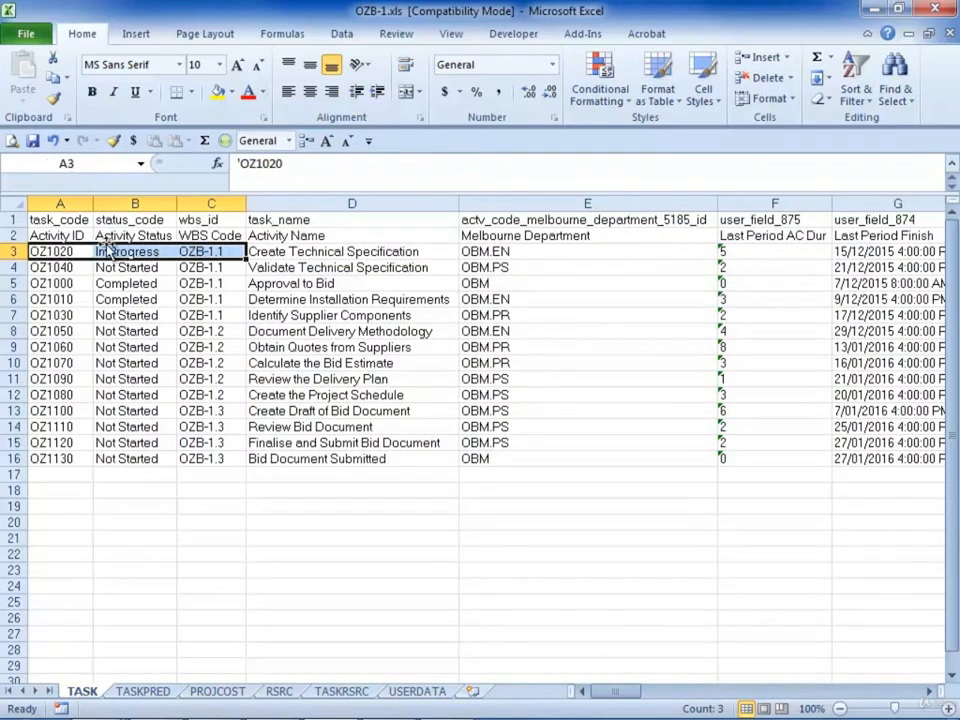
click(55, 236)
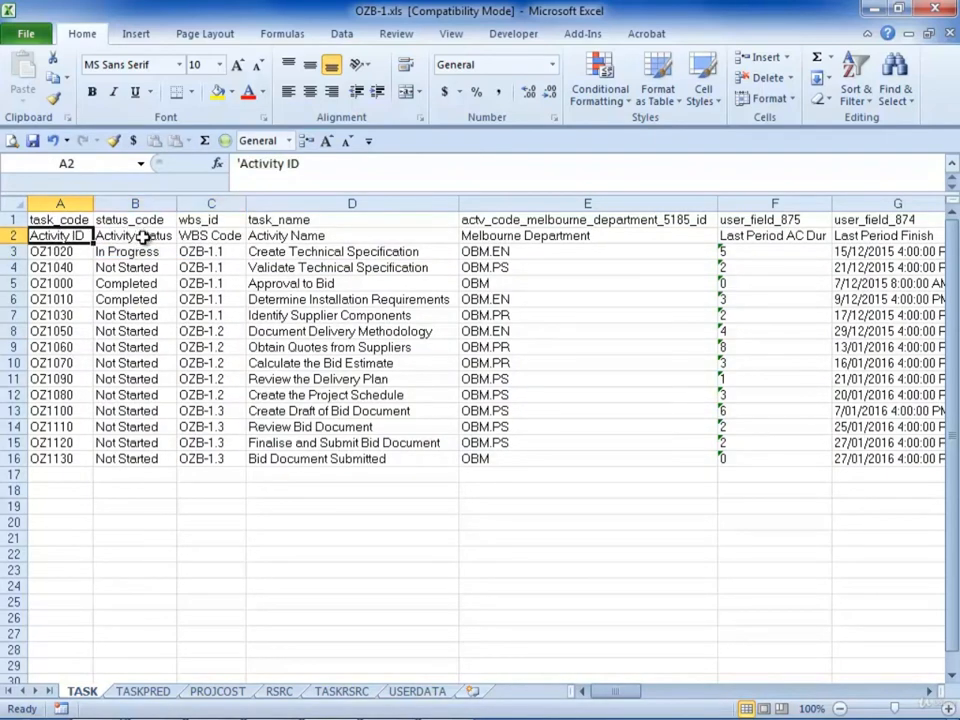
click(143, 236)
click(206, 238)
click(75, 236)
click(35, 219)
click(124, 217)
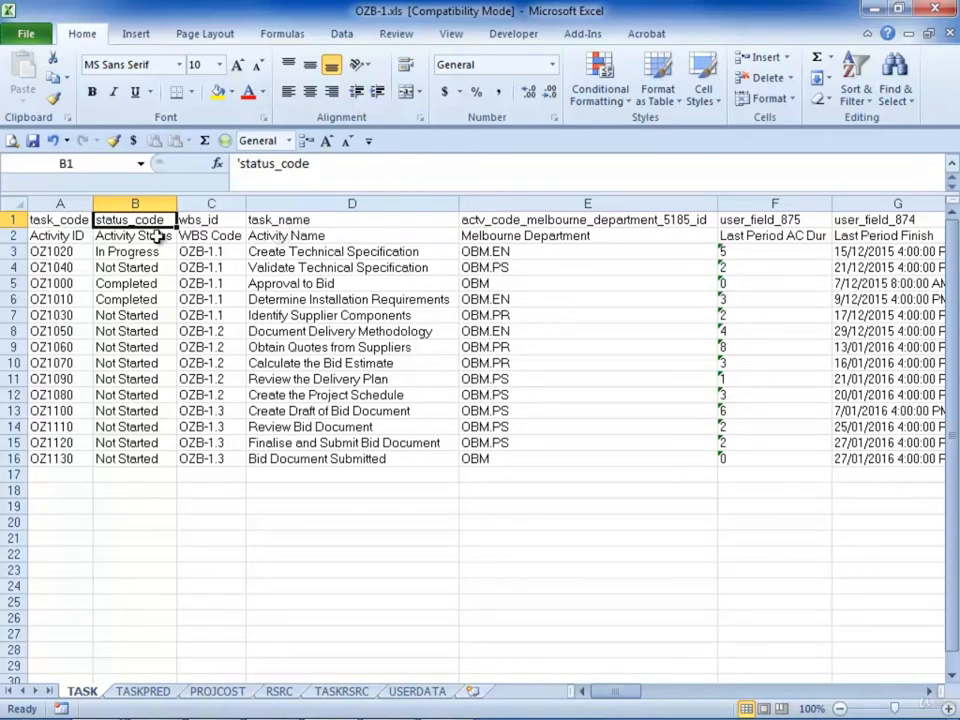
click(57, 235)
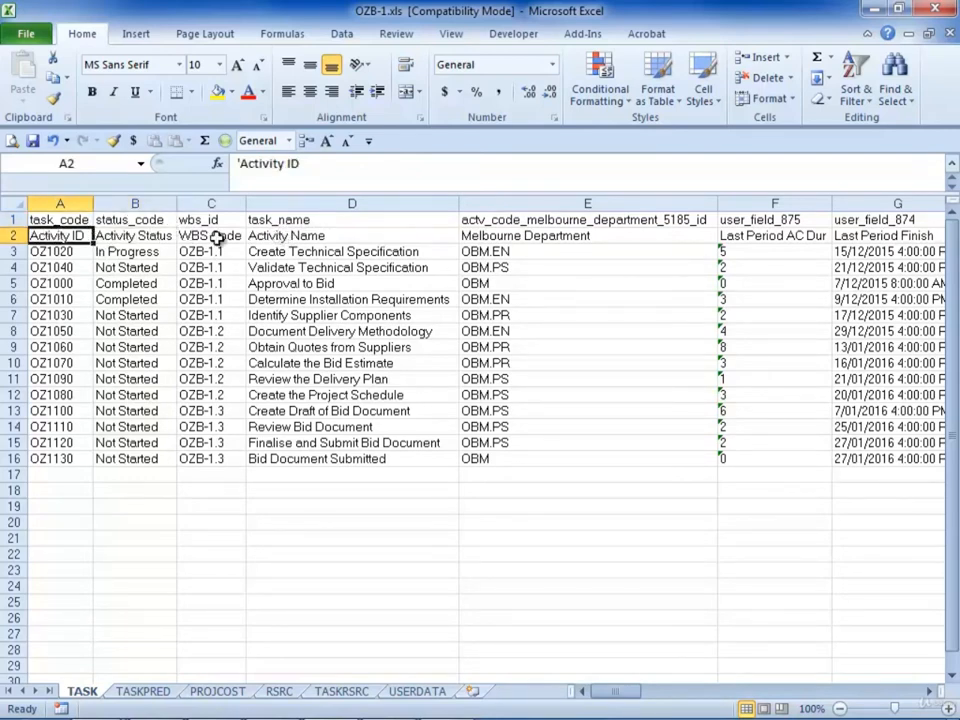
Fill the text "Delete This Row" down the delete_record_flag column from AS2 to AS12.
click(868, 691)
click(868, 691)
click(894, 691)
click(915, 691)
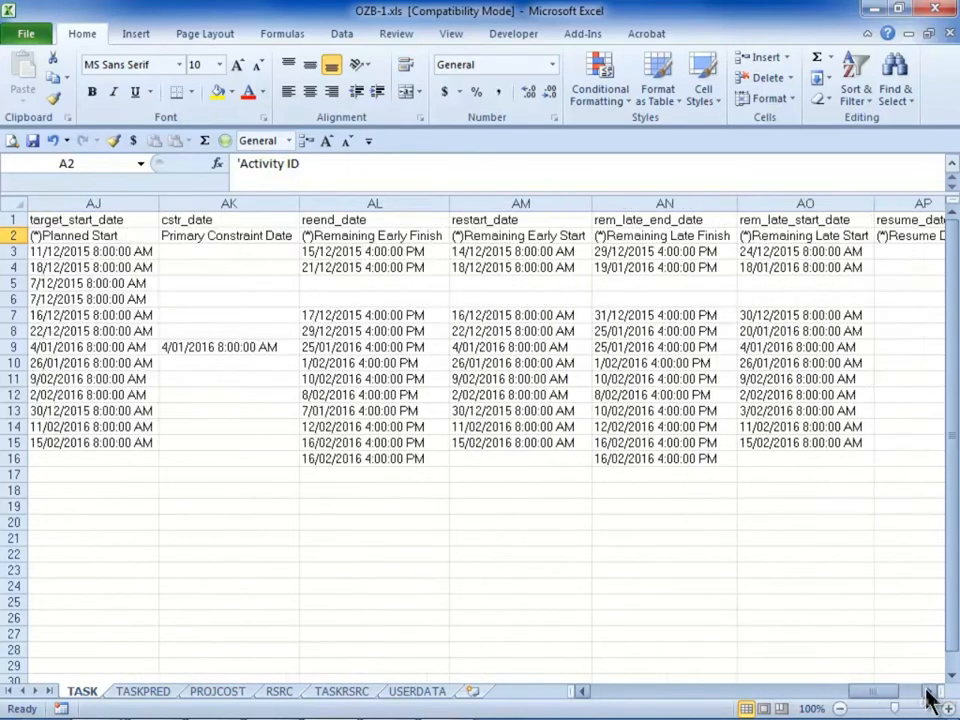
click(915, 691)
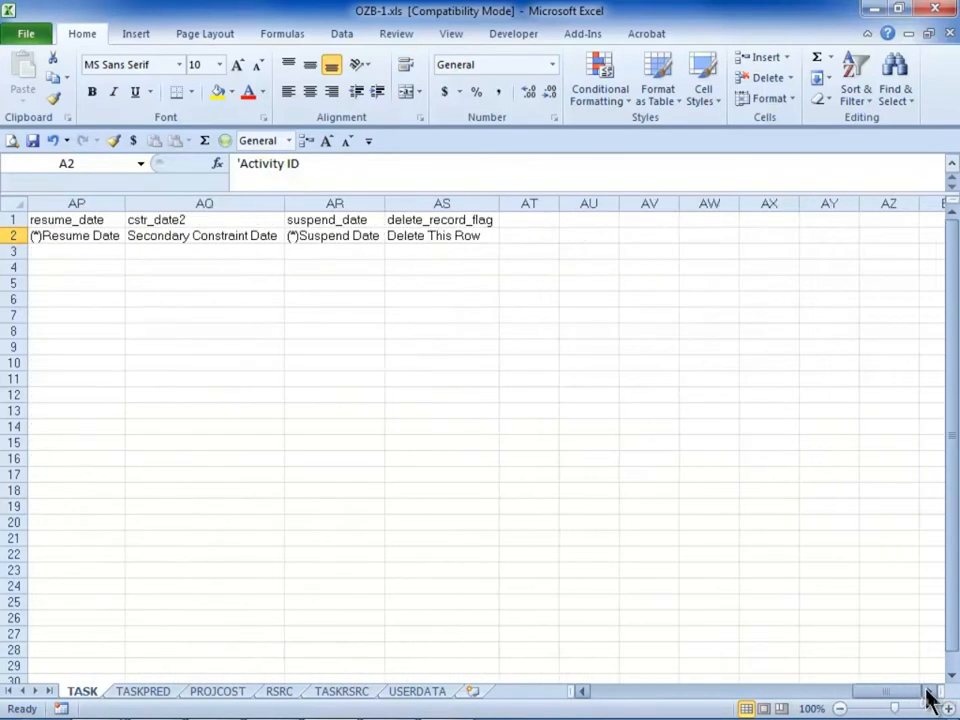
click(453, 235)
drag(499, 243, 476, 401)
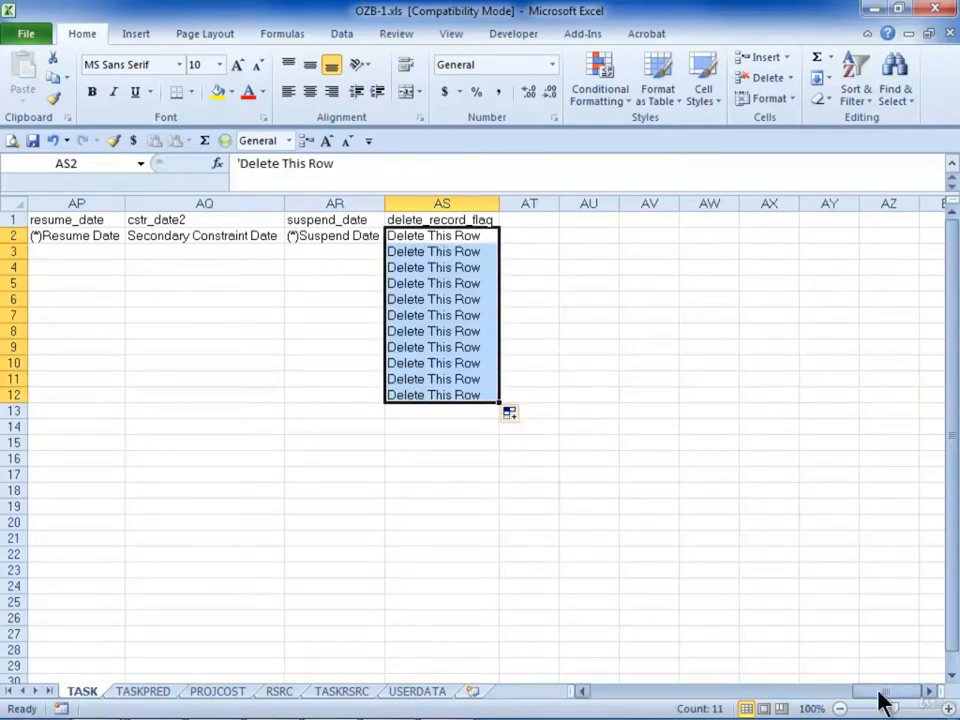
Extend the Activity IDs through OZ1190 in row 22 and copy WBS code OZB-1.3 into C17:C22.
drag(882, 691, 600, 694)
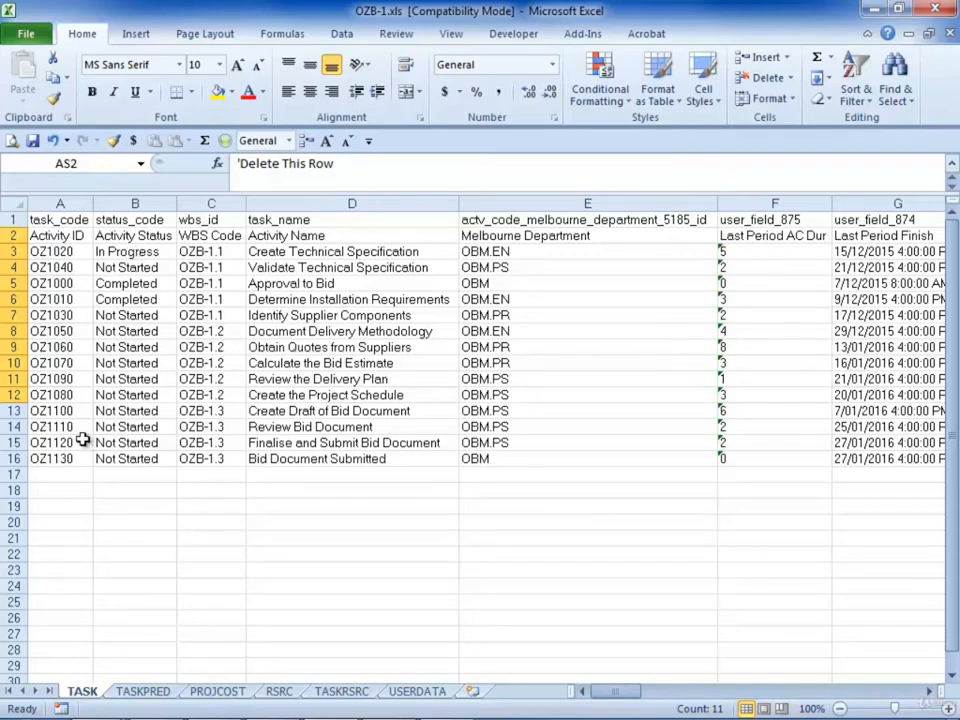
drag(60, 442, 88, 558)
click(201, 457)
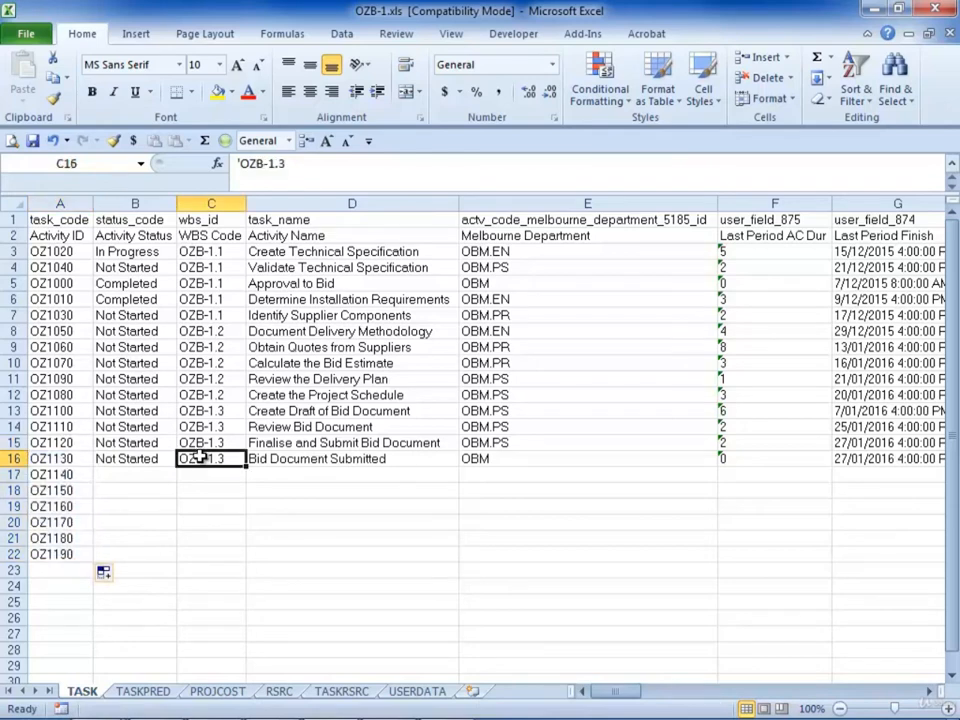
key(ctrl+c)
drag(200, 474, 197, 553)
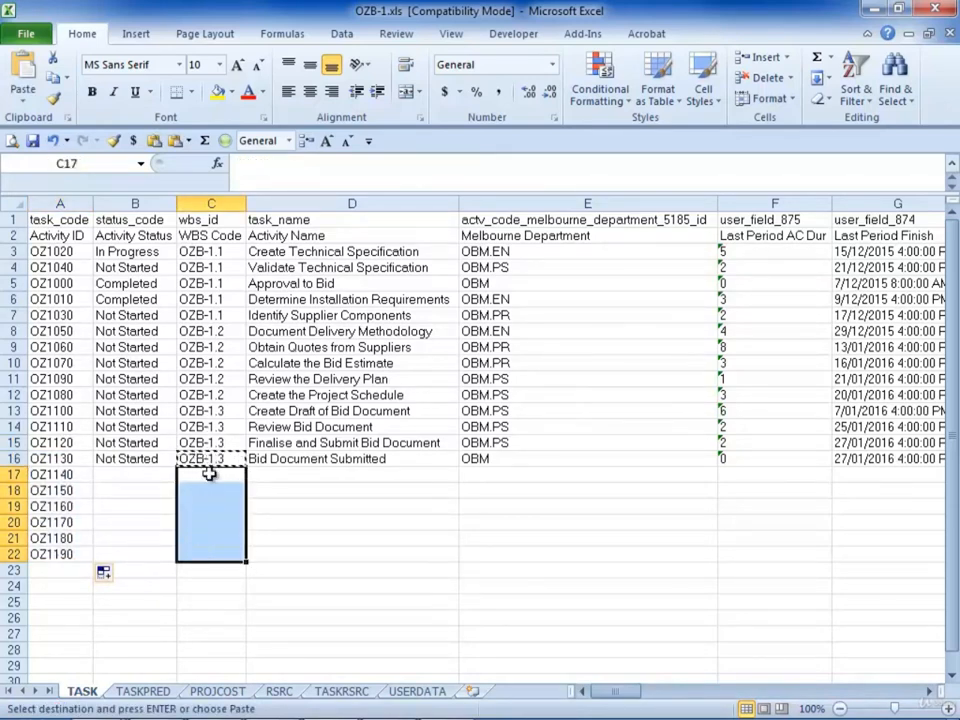
key(ctrl+v)
Copy the Not Started status from the Bid Document Submitted activity into B17:B22.
click(150, 458)
key(ctrl+c)
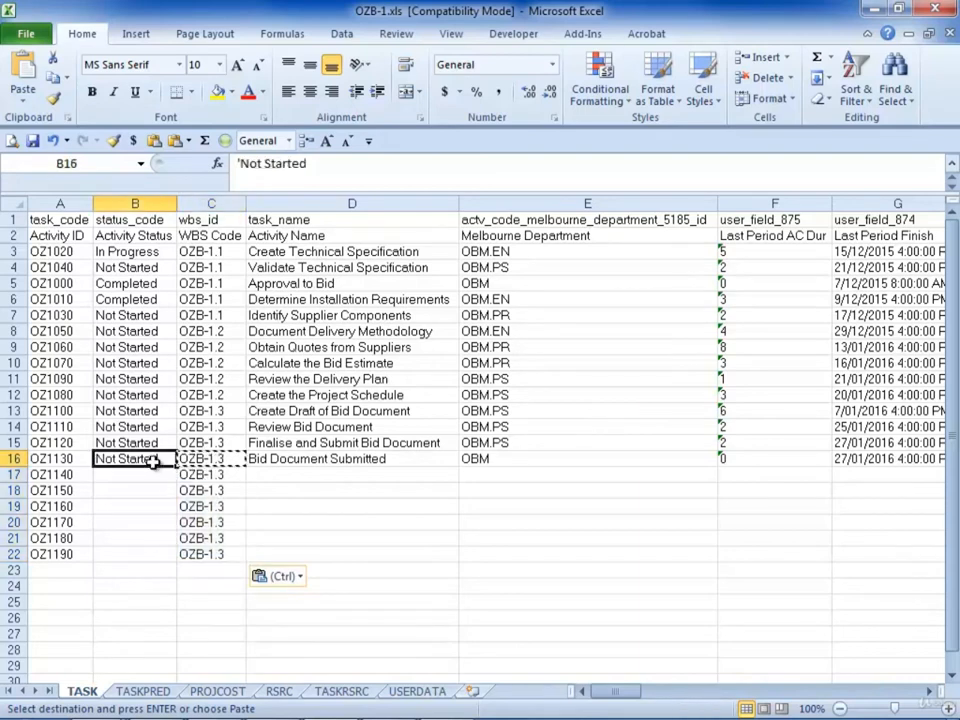
drag(148, 474, 150, 554)
key(ctrl+v)
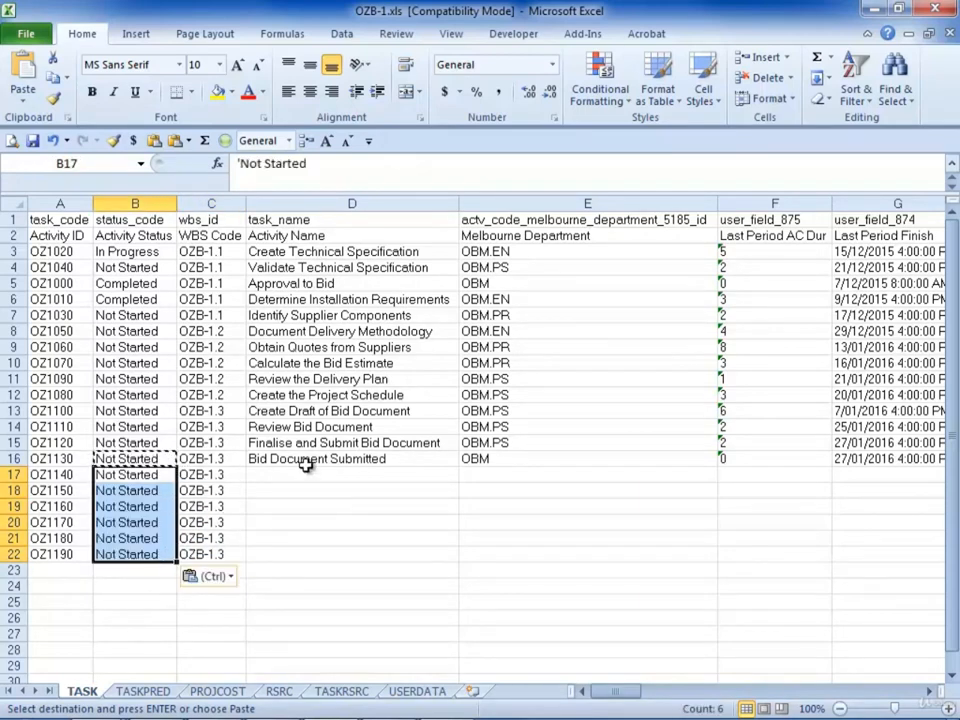
Name the added activities New Activity 1 through New Activity 6 in D17:D22.
click(305, 480)
text(New Activity 1)
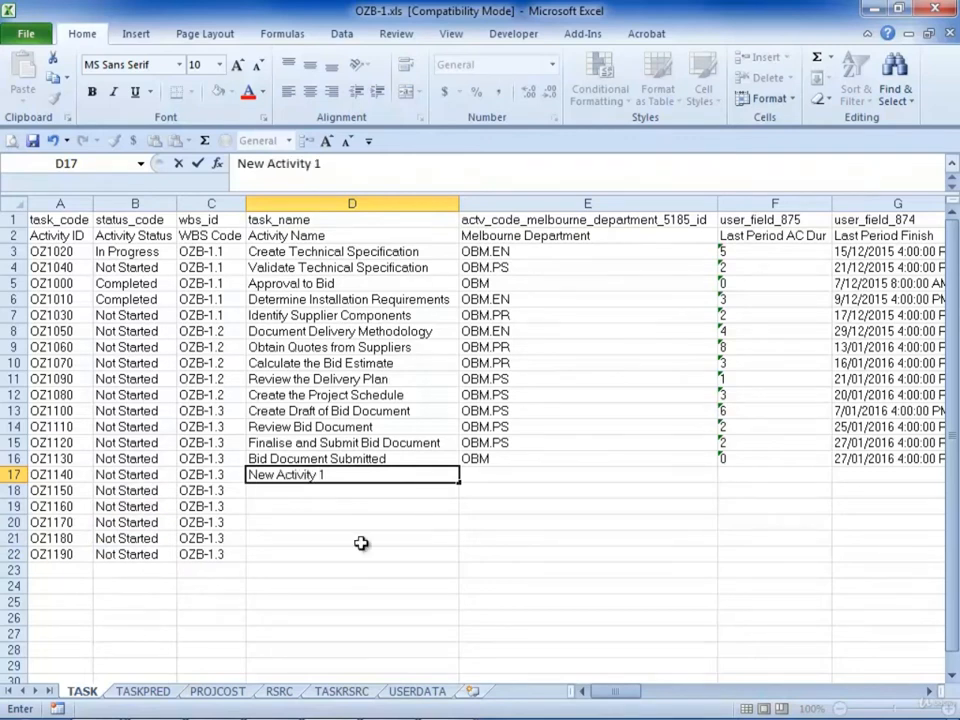
key(Return)
key(Return)
click(443, 477)
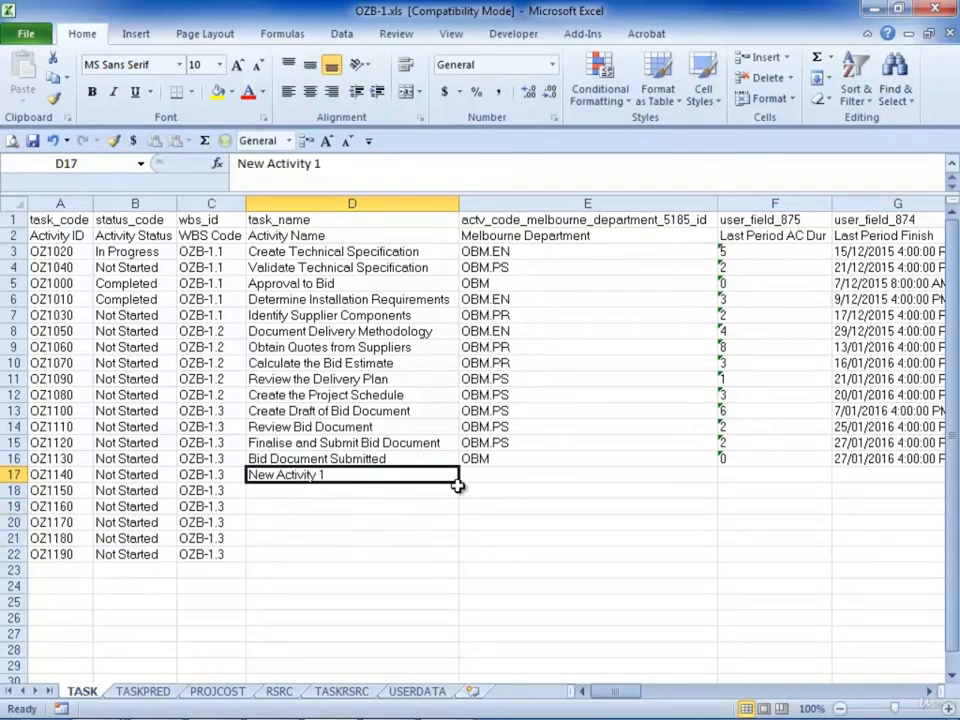
drag(457, 484, 451, 562)
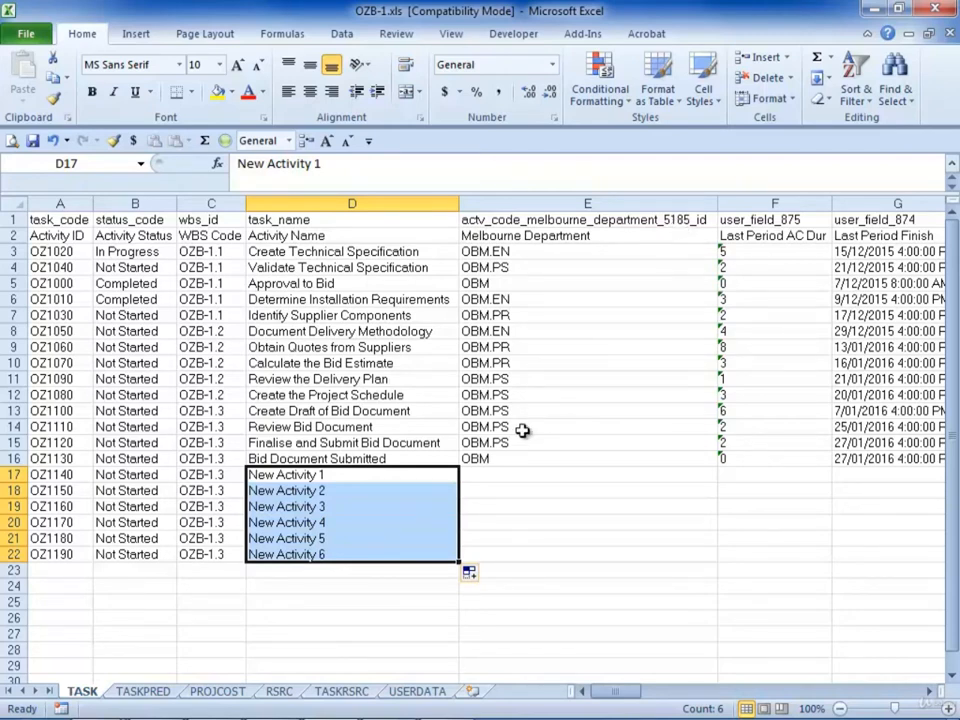
Copy the Melbourne Department codes from E6:E11 into E17:E22 for the added activities.
drag(514, 304, 513, 377)
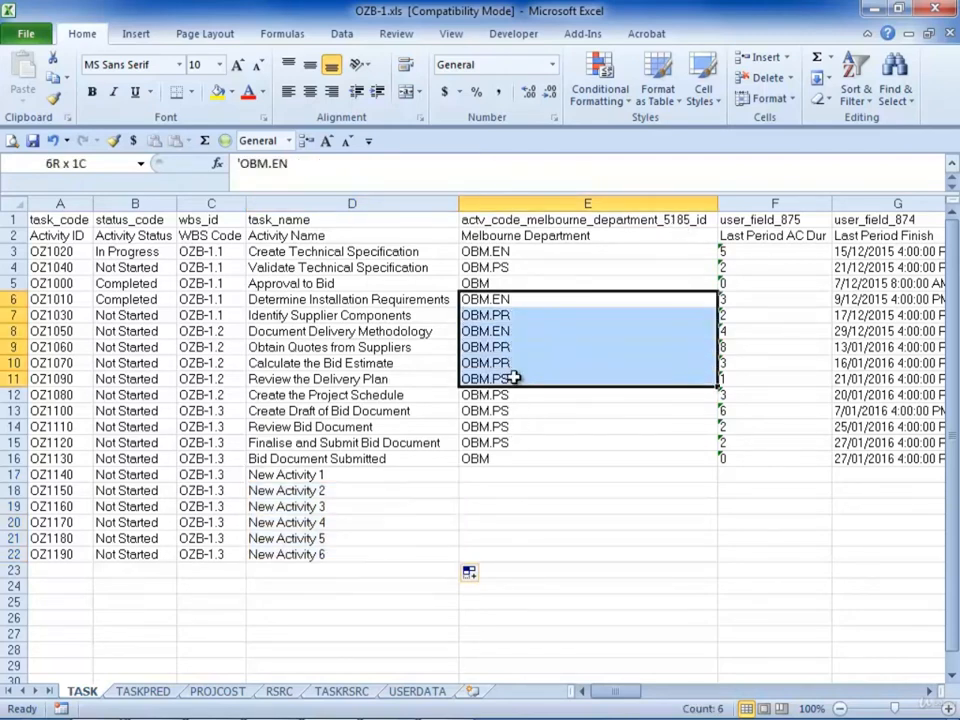
key(ctrl+c)
click(514, 478)
key(ctrl+v)
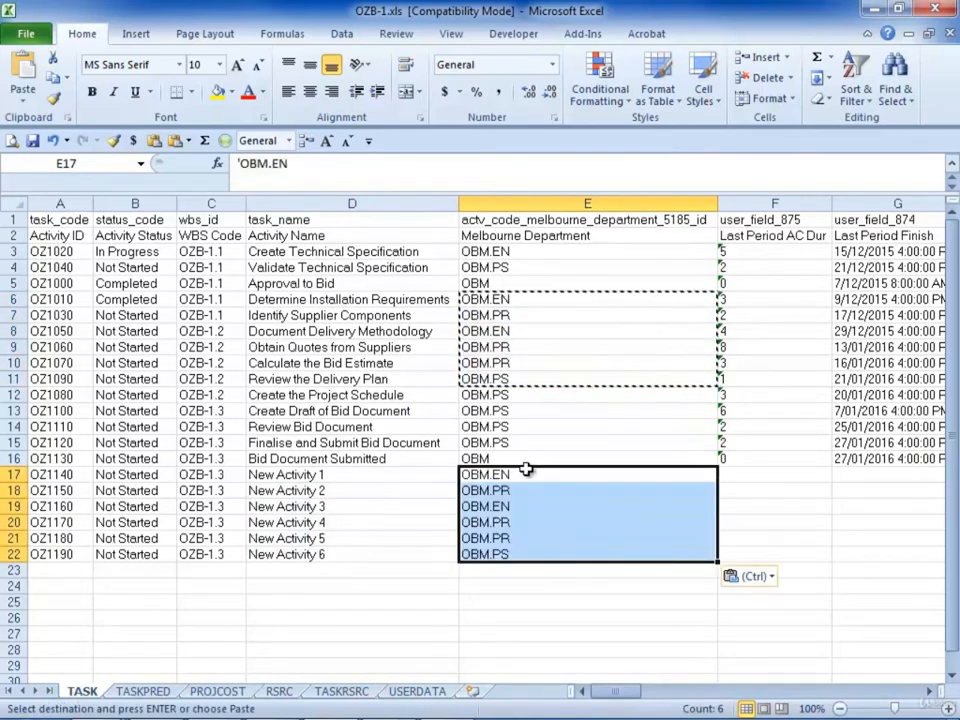
Enter Original Durations of 10, 20, 30, 40 and 50 days in M17:M21 for the first five added activities.
click(929, 691)
click(929, 692)
click(929, 692)
click(929, 692)
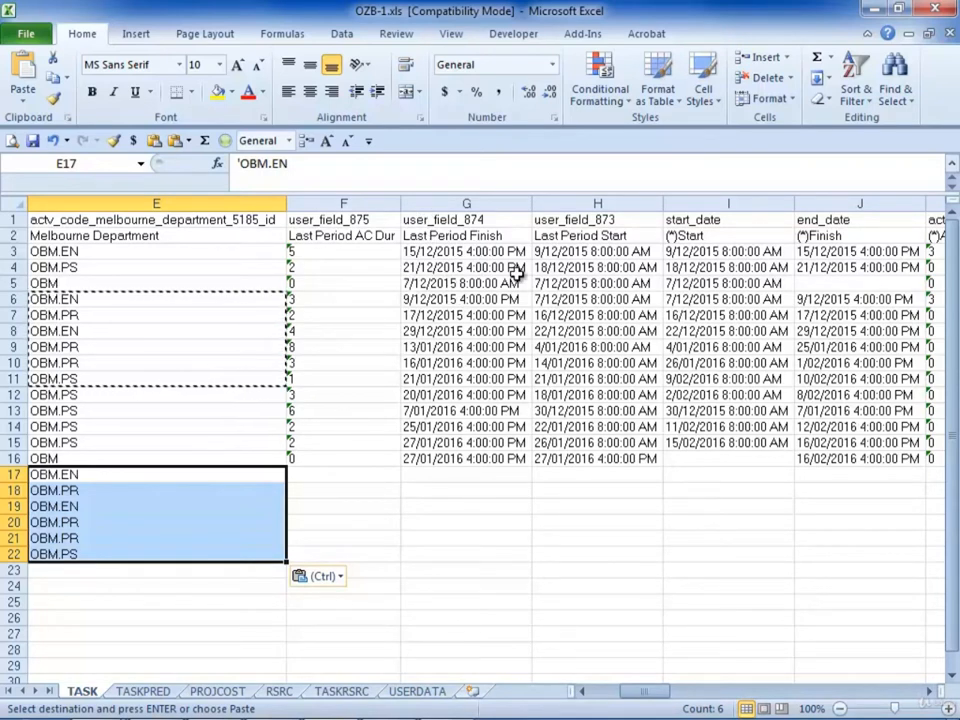
click(929, 691)
click(929, 691)
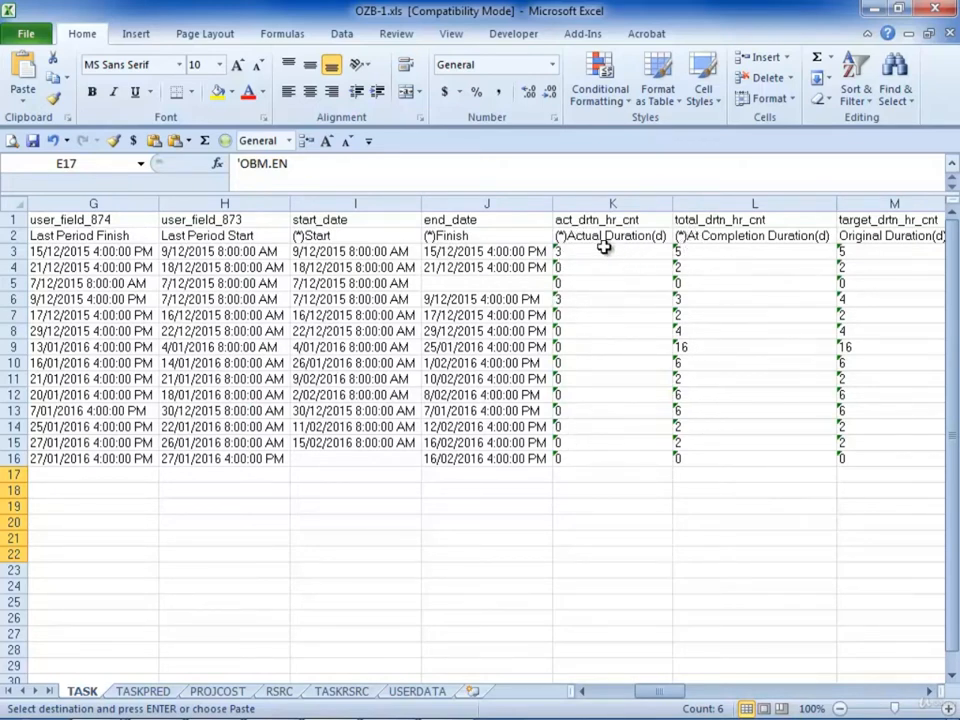
click(929, 691)
click(929, 691)
click(929, 691)
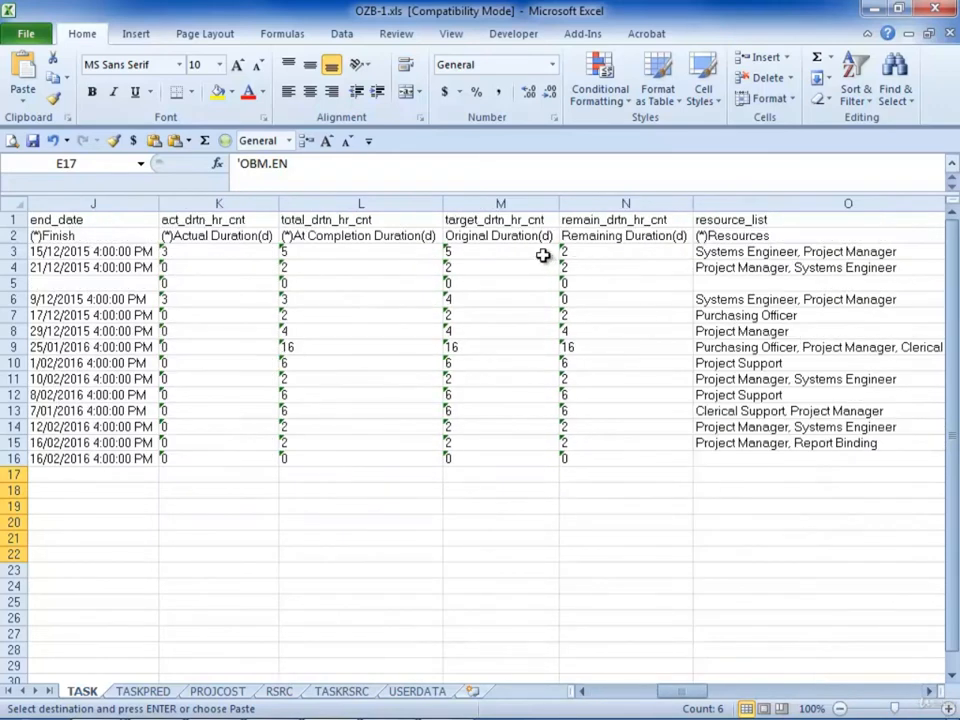
click(456, 473)
text(10)
key(Return)
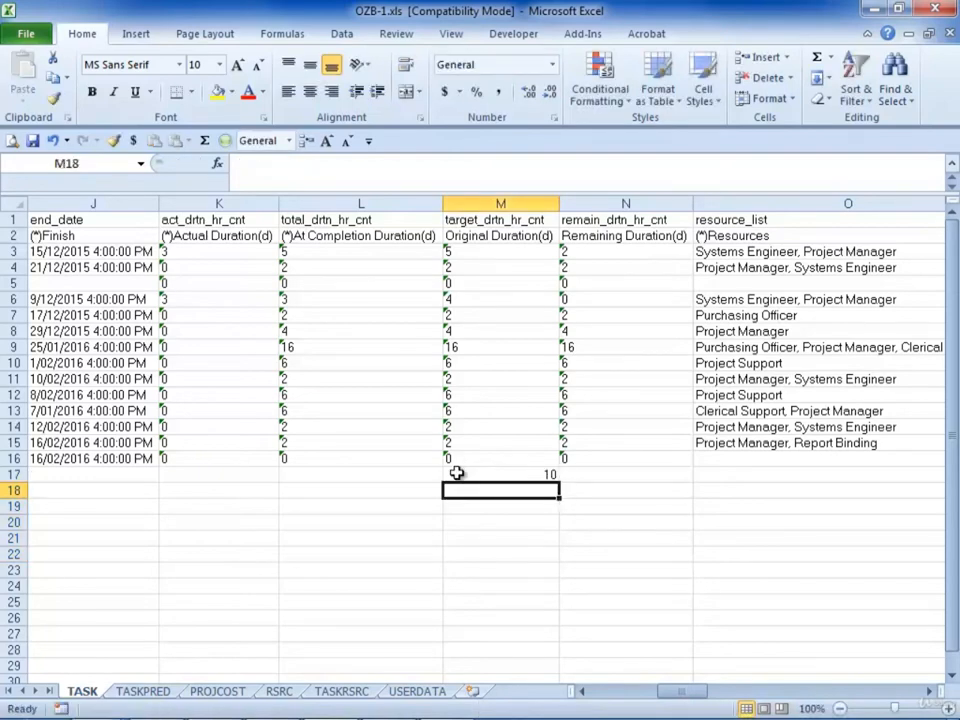
text(10)
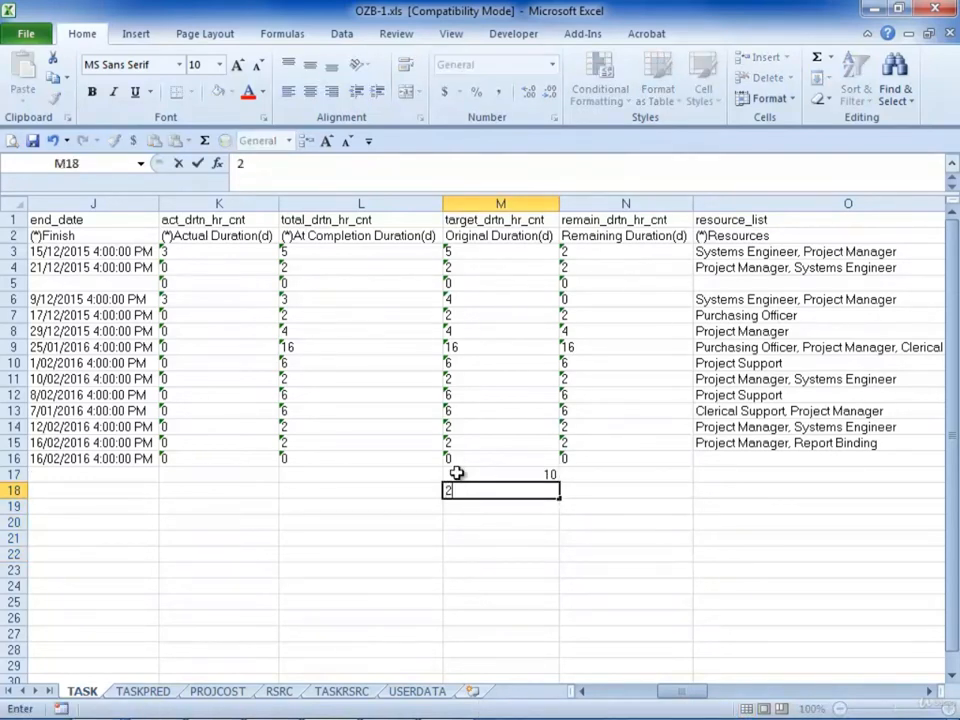
key(Return)
text(30)
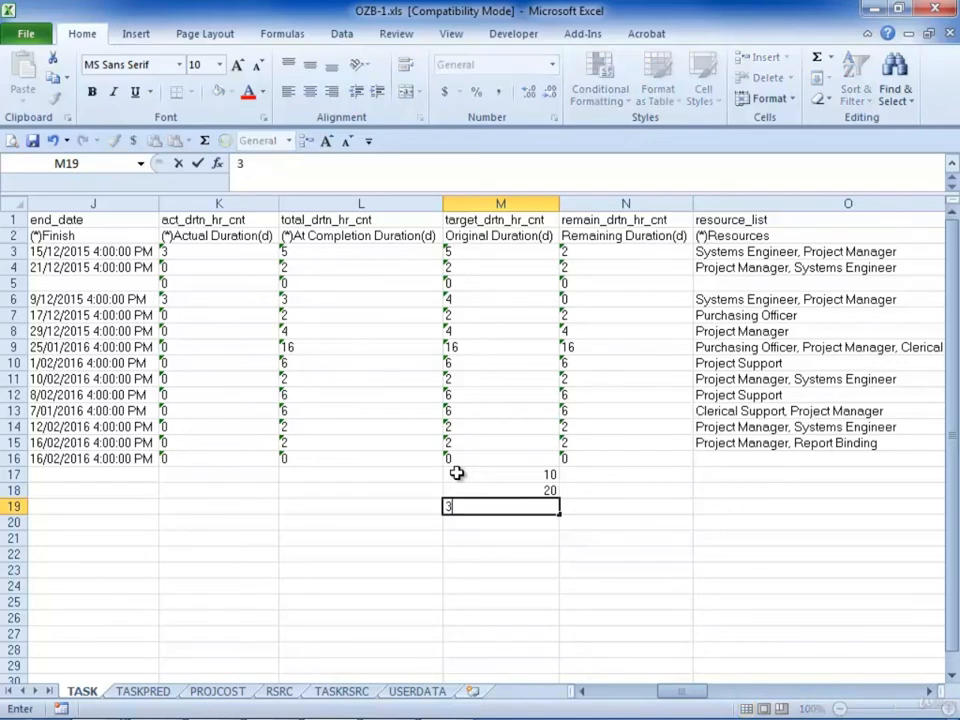
key(Return)
text(40)
key(Return)
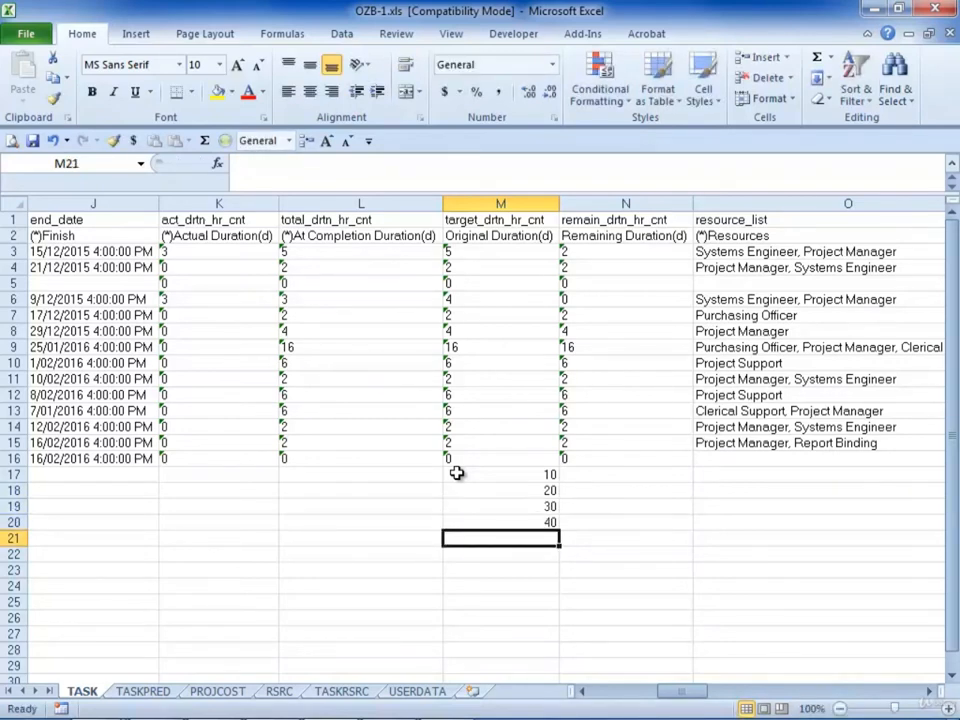
text(5)
key(Right)
Examine the TASK sheet's column captions in row 2, checking which ones carry the (*) marker, and return to Activity ID.
key(Right)
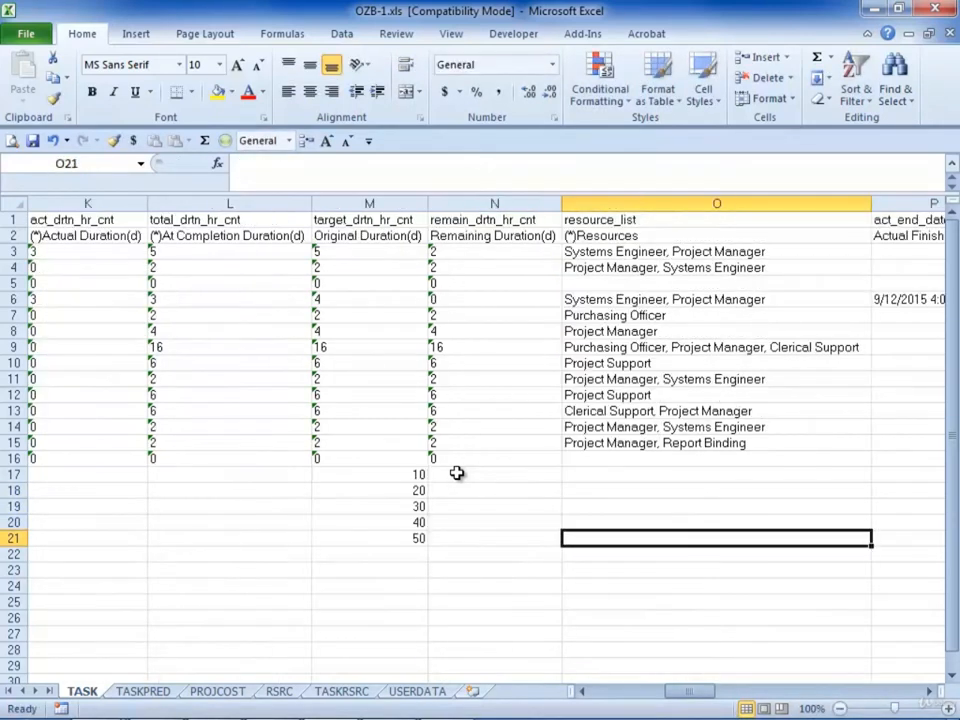
key(Up)
key(Up)
key(Up)
key(Up)
key(Up)
key(Up)
key(Up)
key(Up)
key(Up)
key(Up)
key(Up)
key(Up)
key(Up)
key(Up)
key(Up)
key(Up)
key(Up)
key(Up)
key(Up)
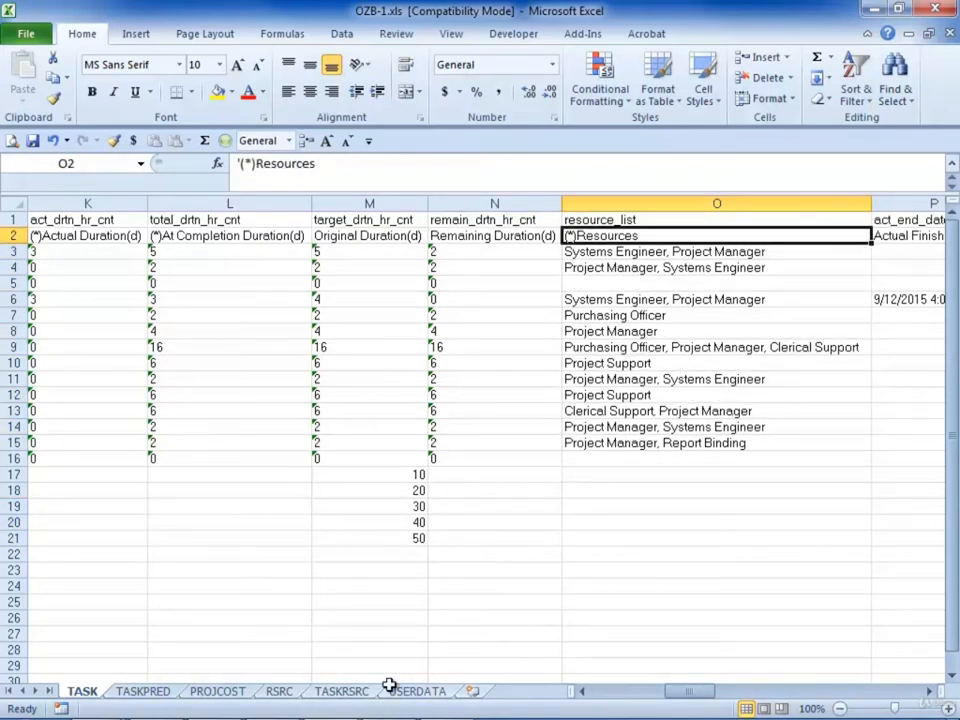
key(Right)
key(Right)
key(Right)
key(Right)
key(Right)
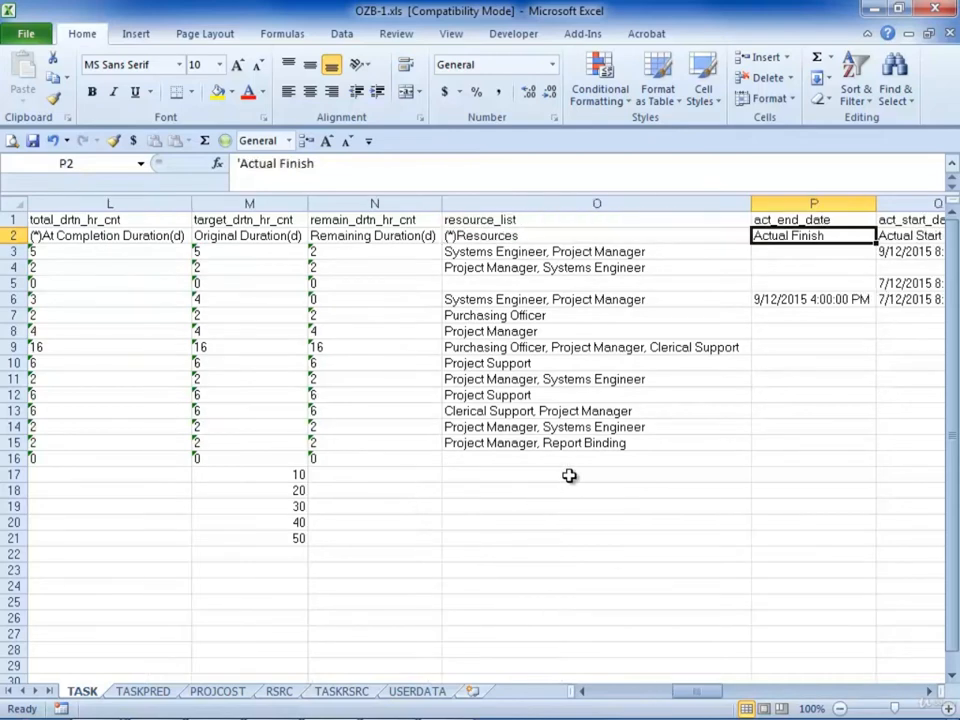
key(Right)
key(Right)
key(Right)
key(Right)
key(Right)
key(Right)
key(Right)
key(Right)
key(Right)
key(Right)
key(Right)
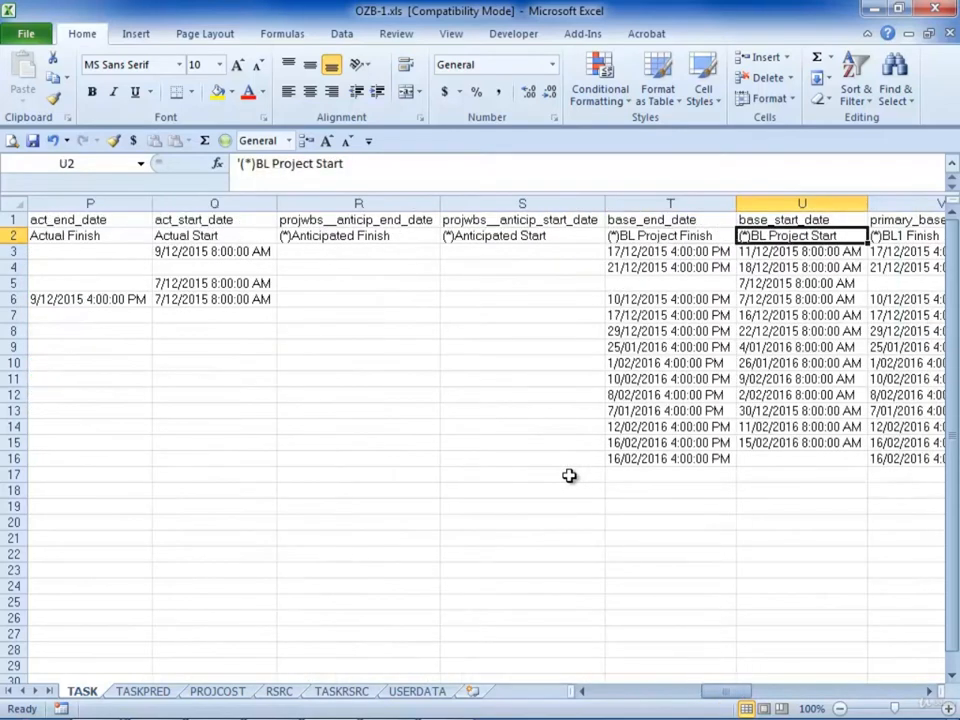
key(Right)
key(Right)
key(Right)
key(Right)
key(Right)
key(Right)
key(Right)
key(Right)
key(Right)
key(Right)
key(Right)
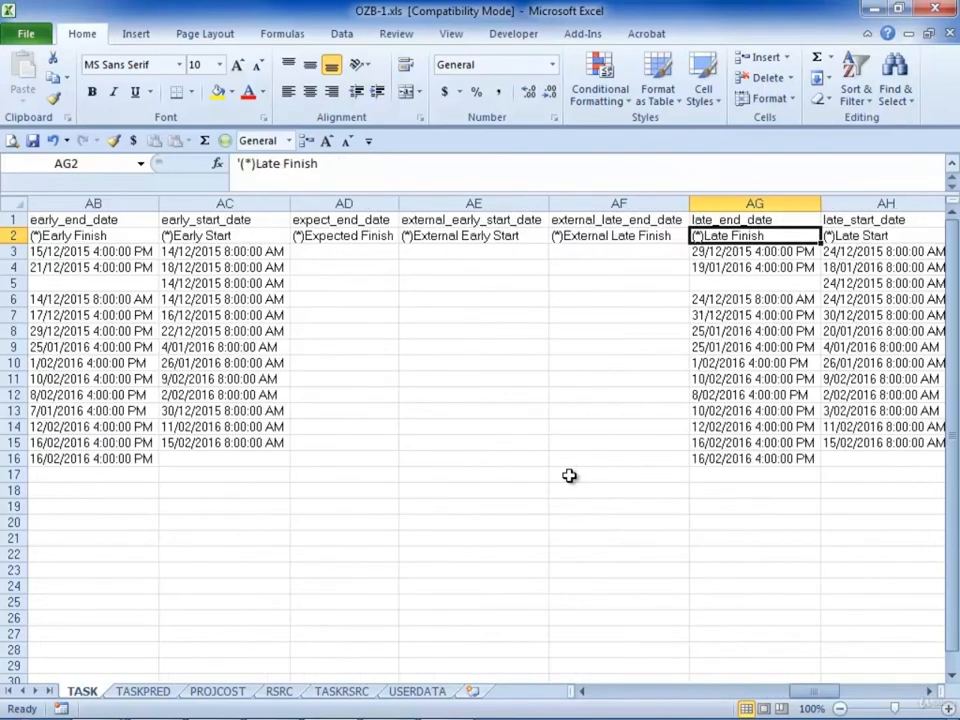
key(Right)
key(Right)
key(Right)
key(Right)
key(Right)
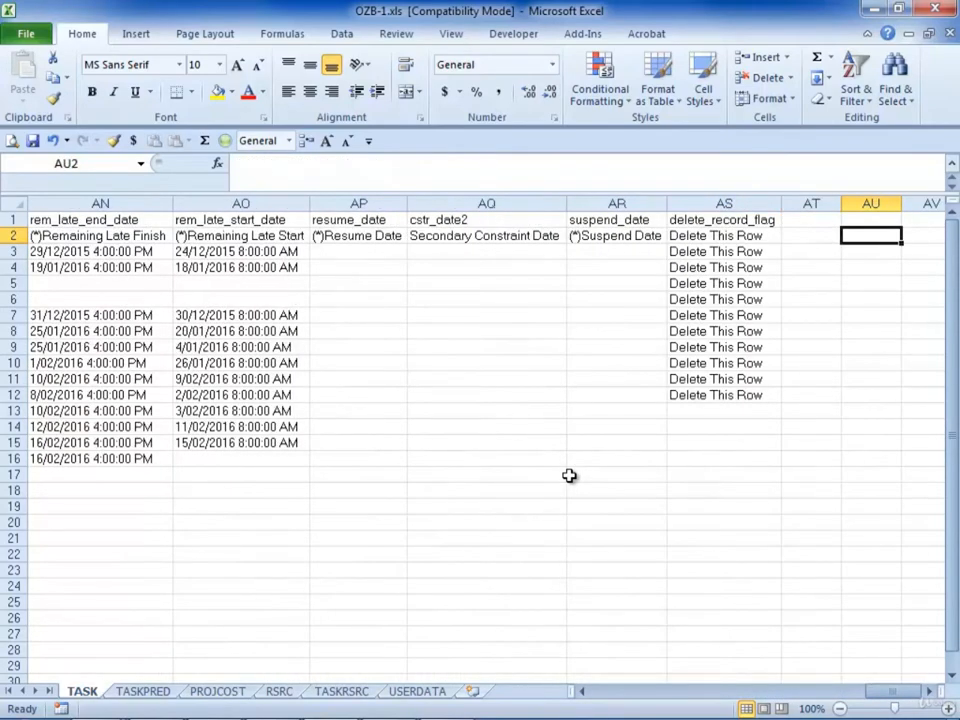
key(Left)
key(Left)
key(Left)
key(Left)
key(Left)
key(Left)
key(Left)
key(Left)
key(Left)
key(Left)
key(Left)
key(Left)
key(Left)
key(Left)
key(Left)
key(Left)
key(Left)
key(Left)
key(Left)
key(Left)
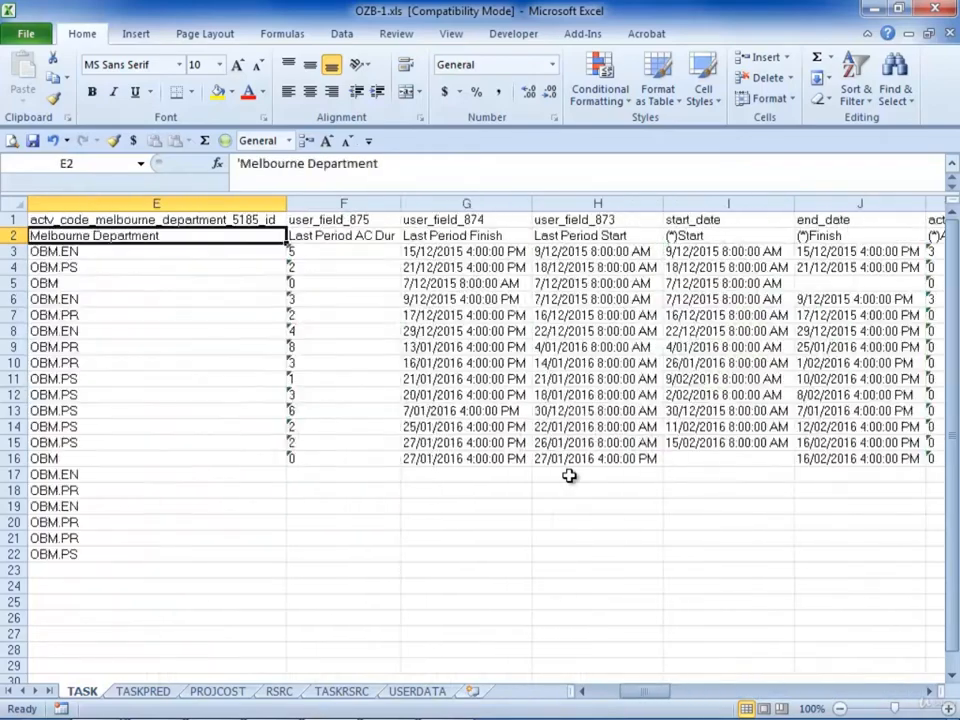
key(Left)
key(Left)
key(Left)
key(Left)
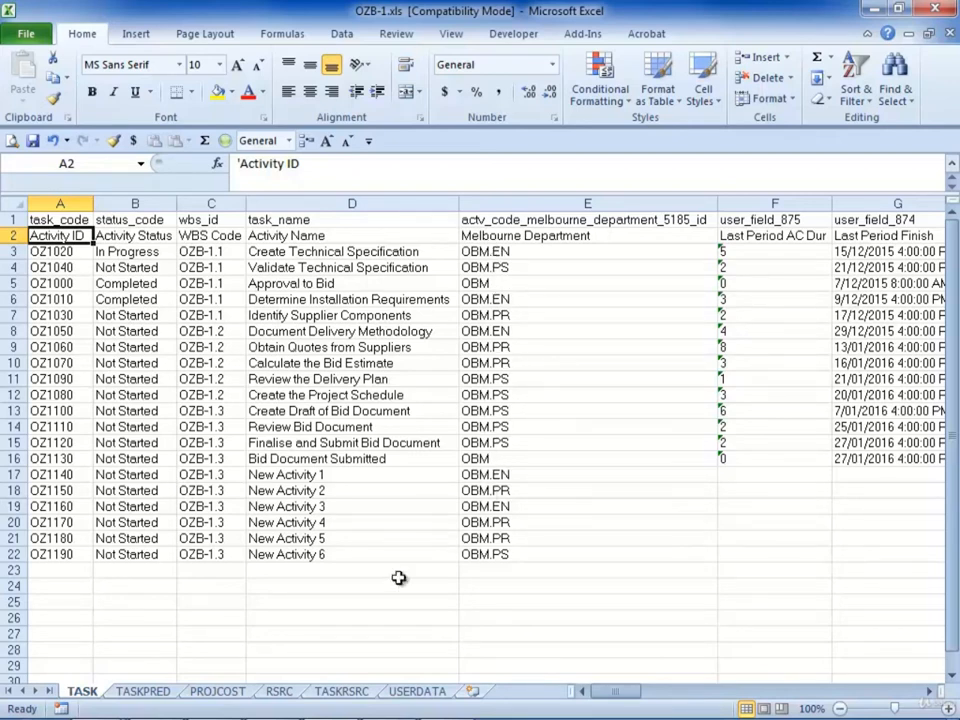
Autofit all column widths on the TASKPRED sheet and look across its relationship columns.
click(150, 692)
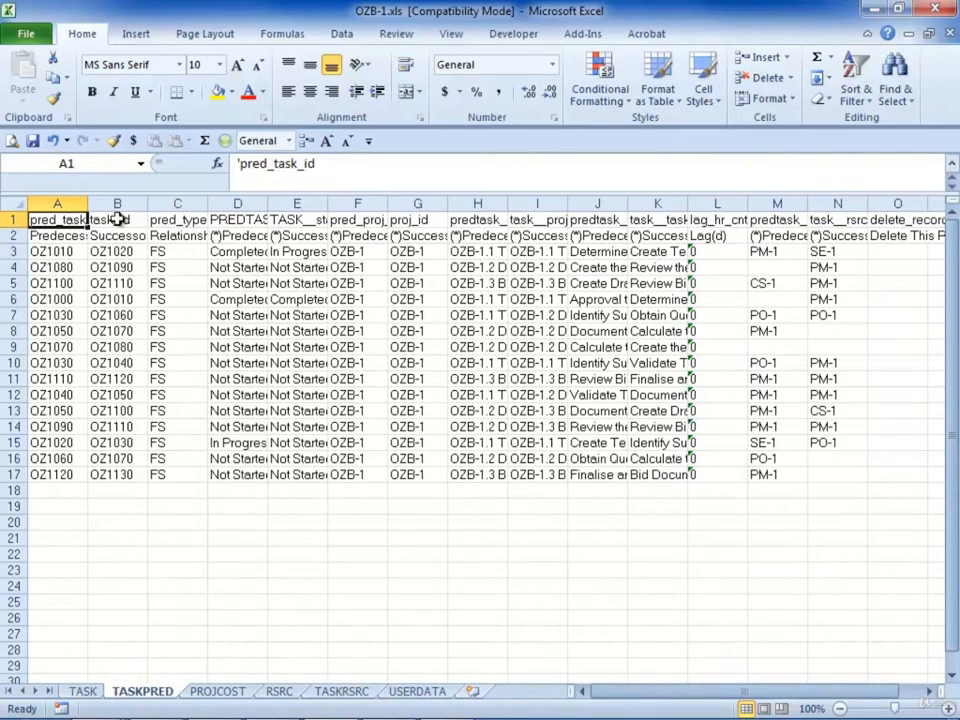
click(17, 197)
double_click(88, 204)
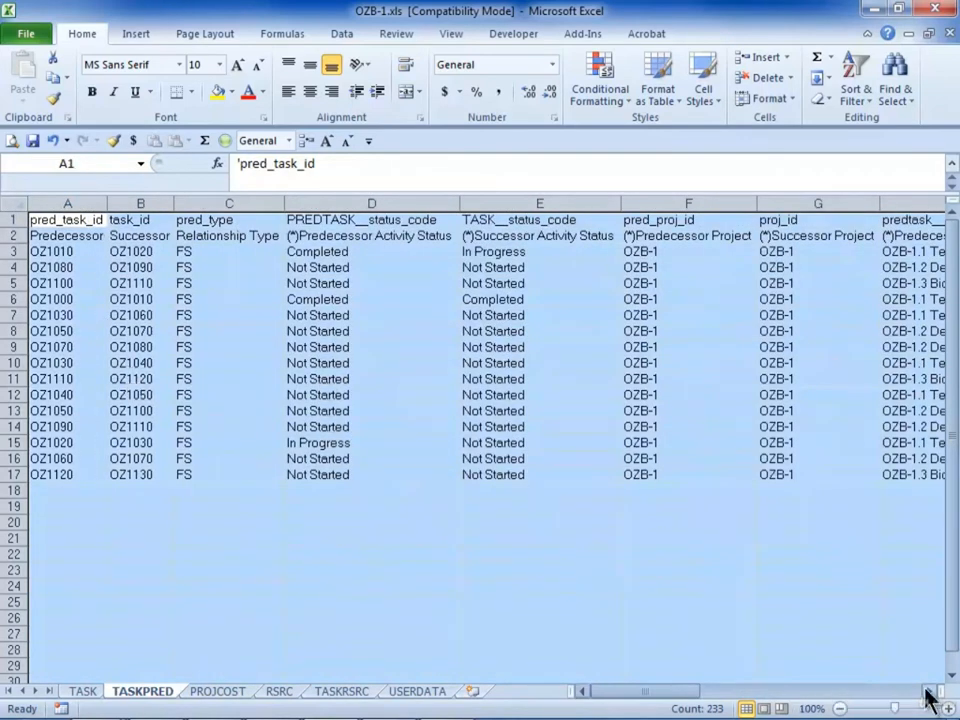
drag(928, 697, 927, 698)
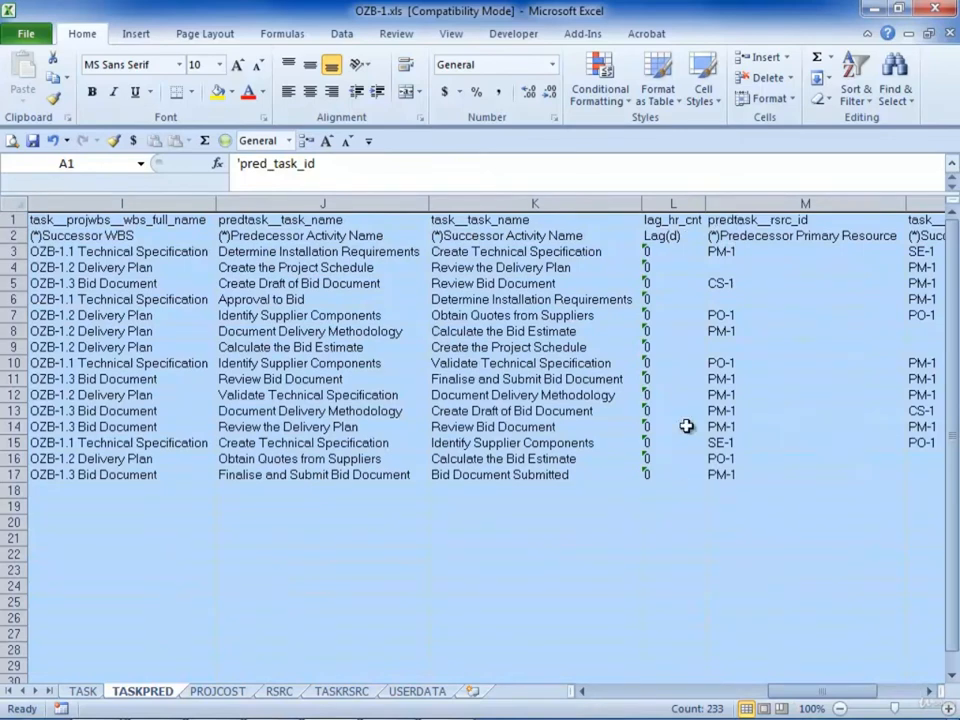
Autofit all column widths on the PROJCOST sheet to show its expense captions and values in full.
click(219, 692)
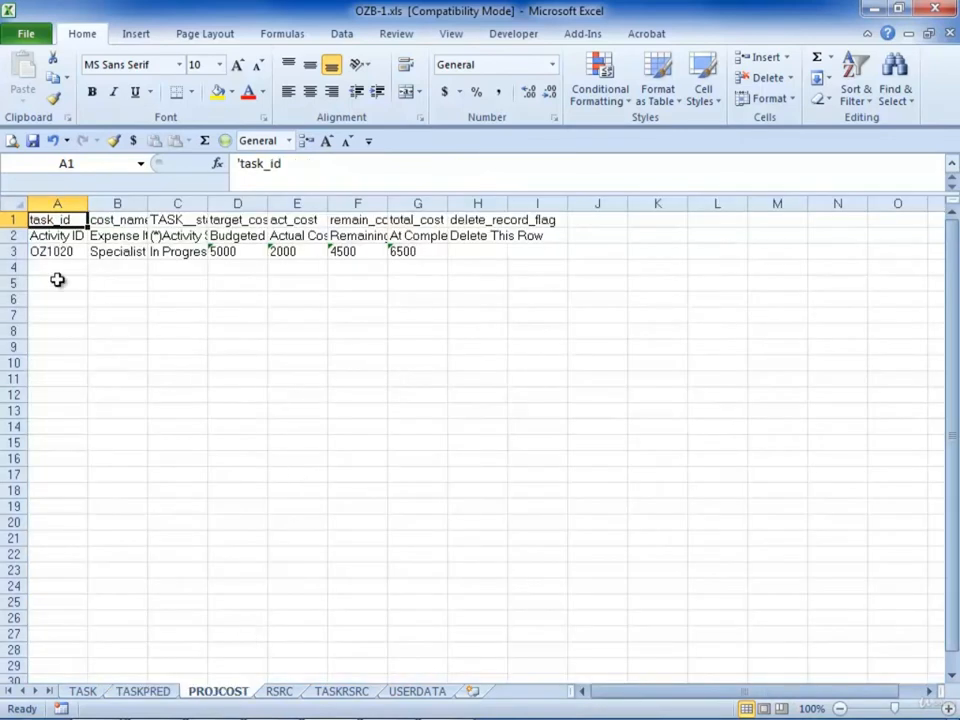
click(17, 202)
double_click(89, 203)
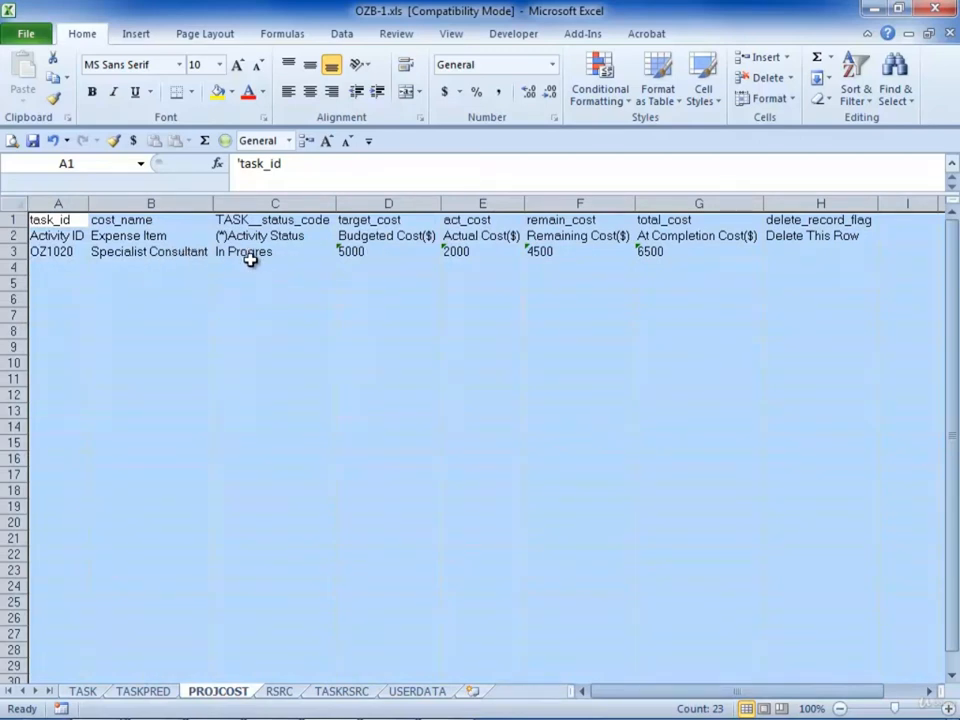
Look over the RSRC and TASKRSRC sheets and return to the TASK sheet.
click(279, 691)
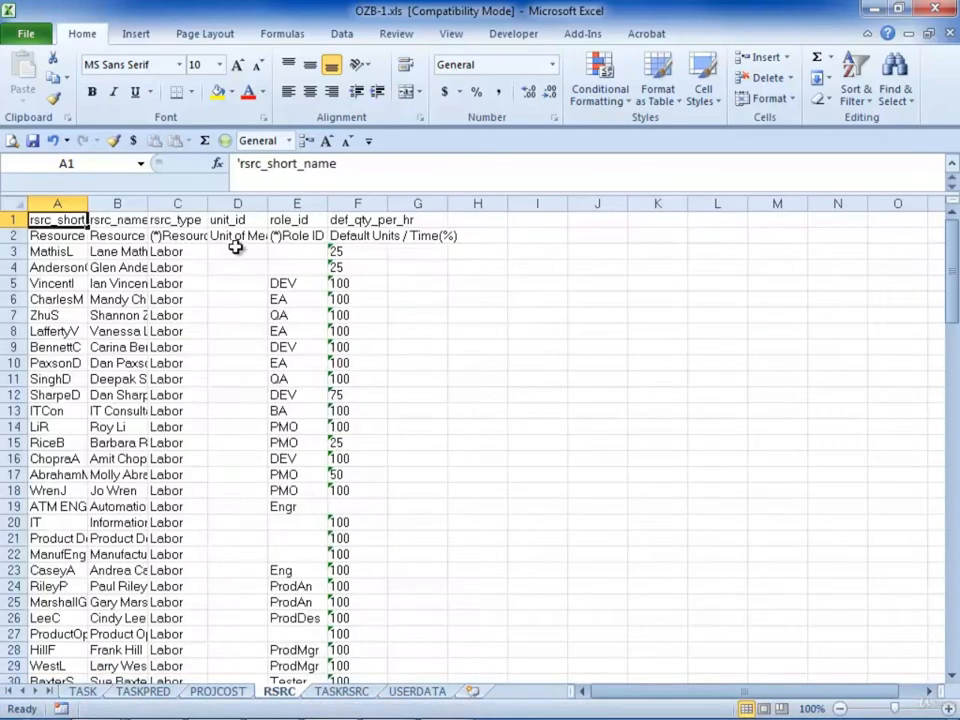
click(340, 691)
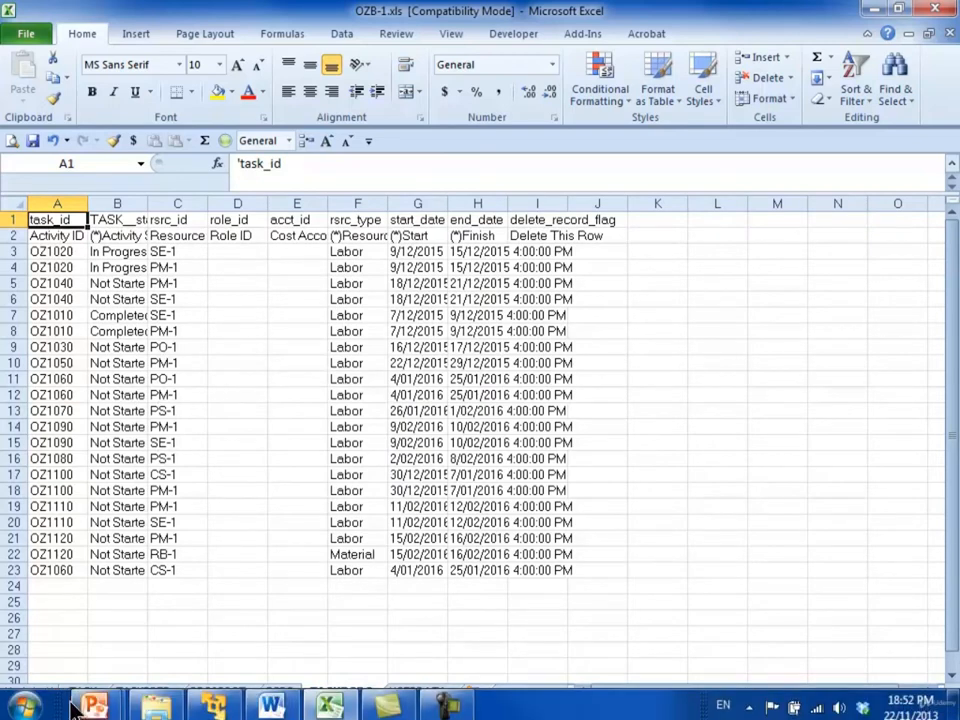
click(83, 691)
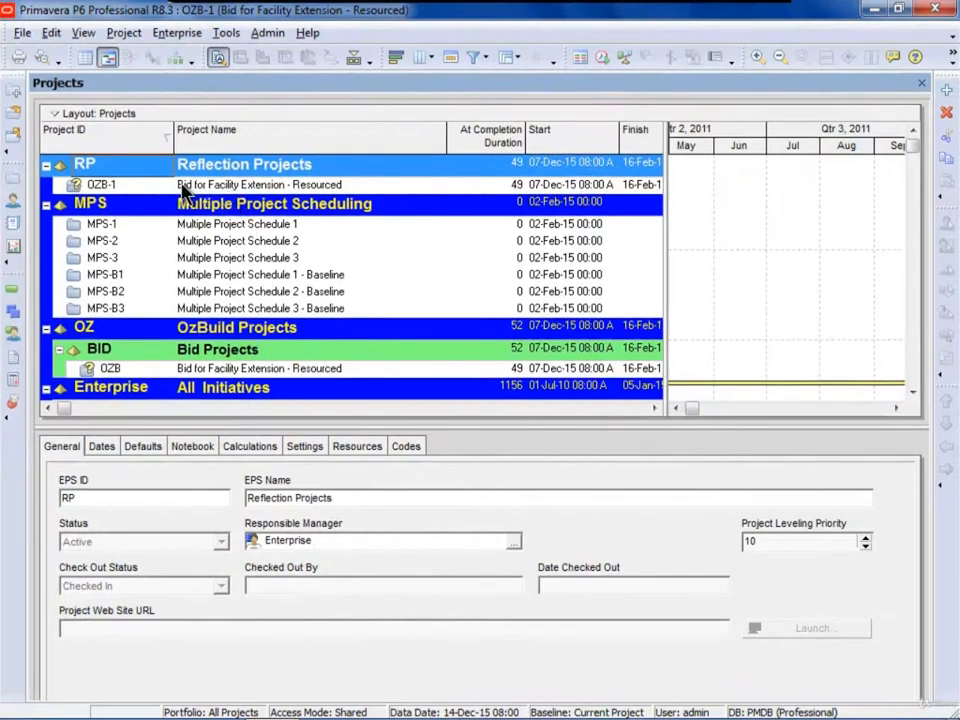
Switch to Primavera P6, select project OZB-1 and start an import in Spreadsheet - (XLS) format.
click(140, 185)
click(24, 32)
click(54, 210)
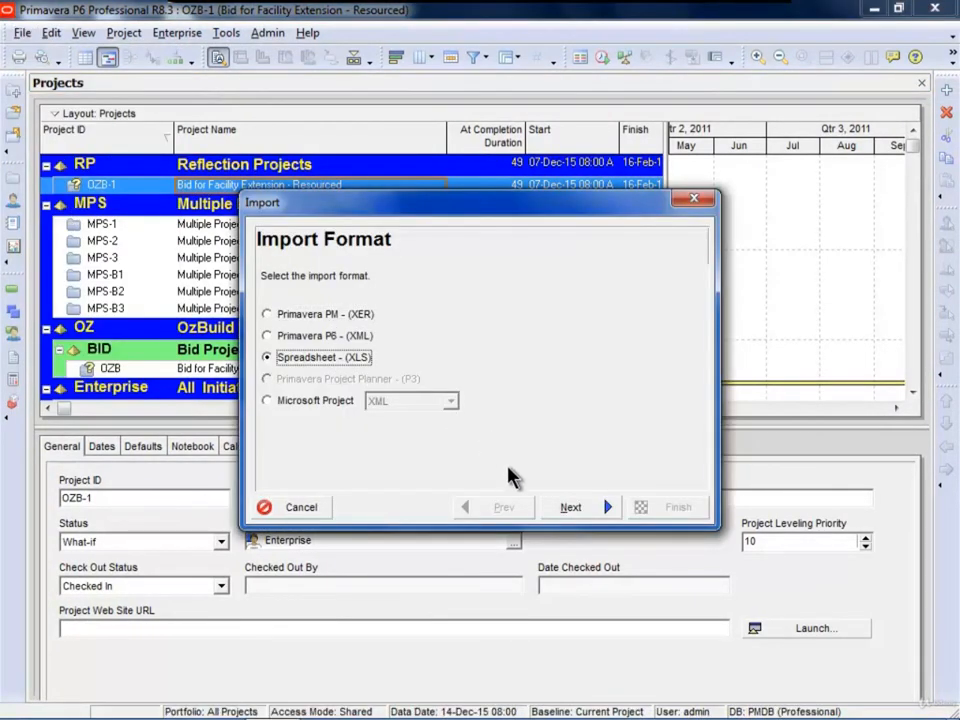
click(596, 512)
Choose OZB-1.xls from the Desktop as the Excel file for the import and continue to the data types.
click(585, 401)
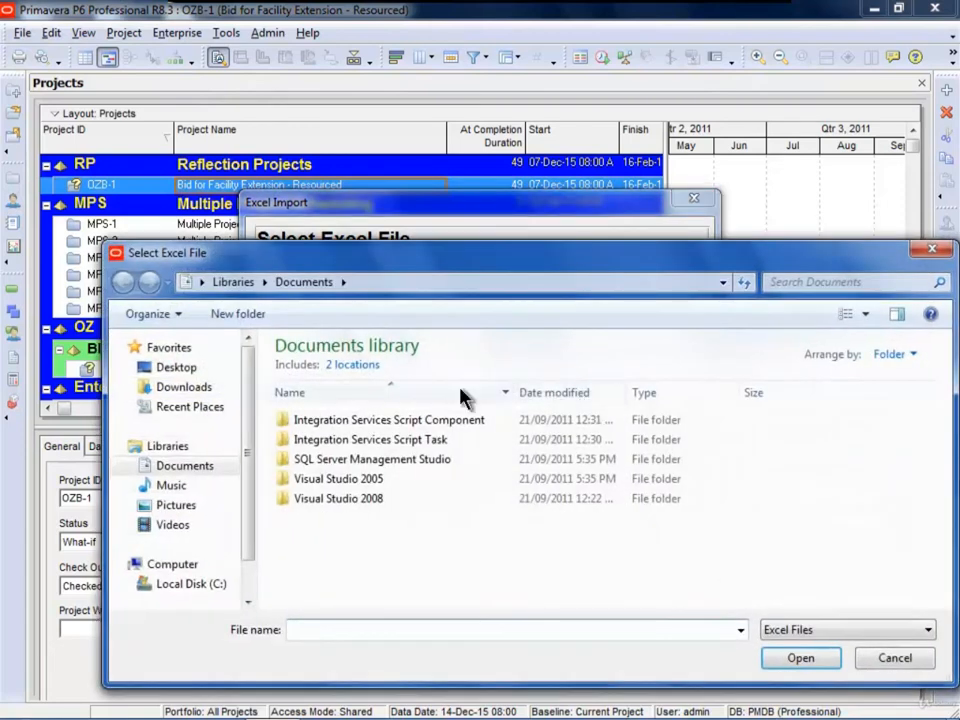
click(188, 369)
click(291, 503)
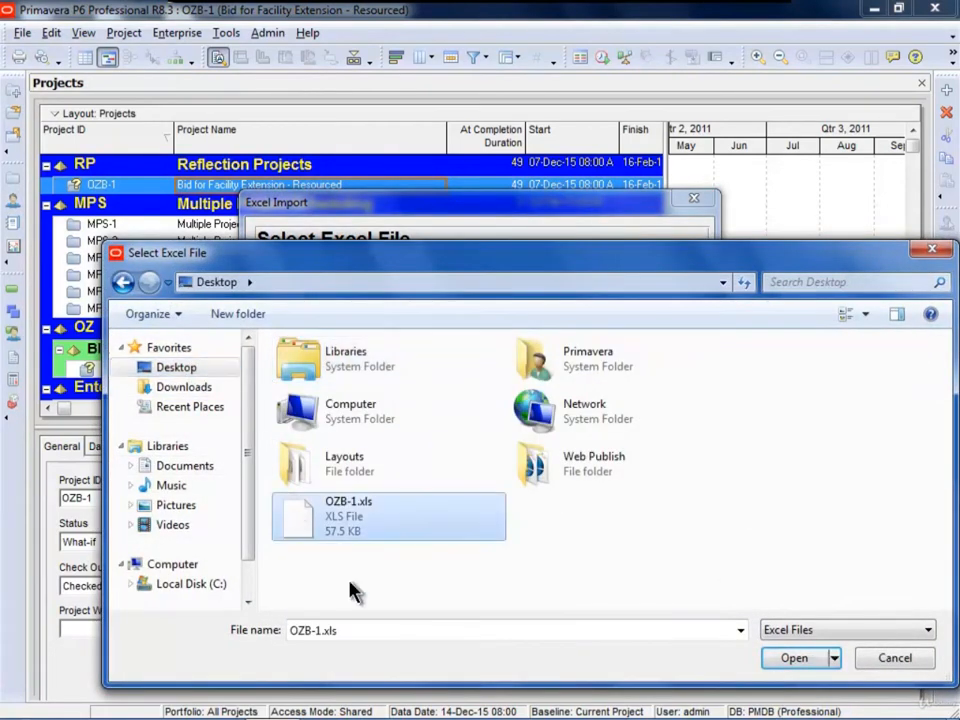
click(797, 656)
click(589, 510)
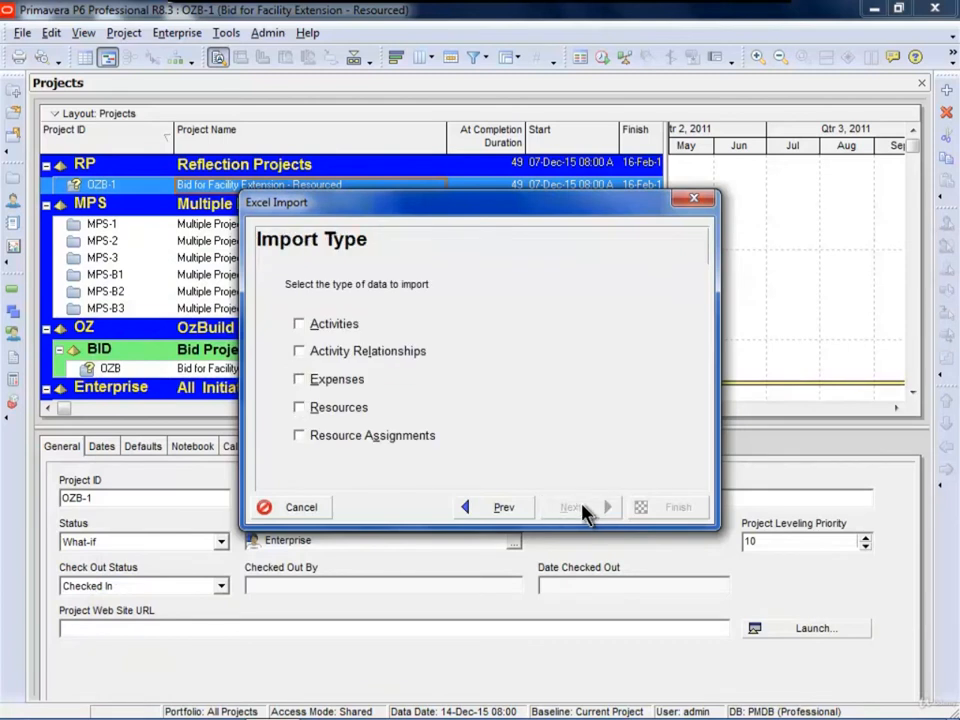
Import only the Activities data, updating existing project OZB-1 as the destination, and finish the import.
click(303, 322)
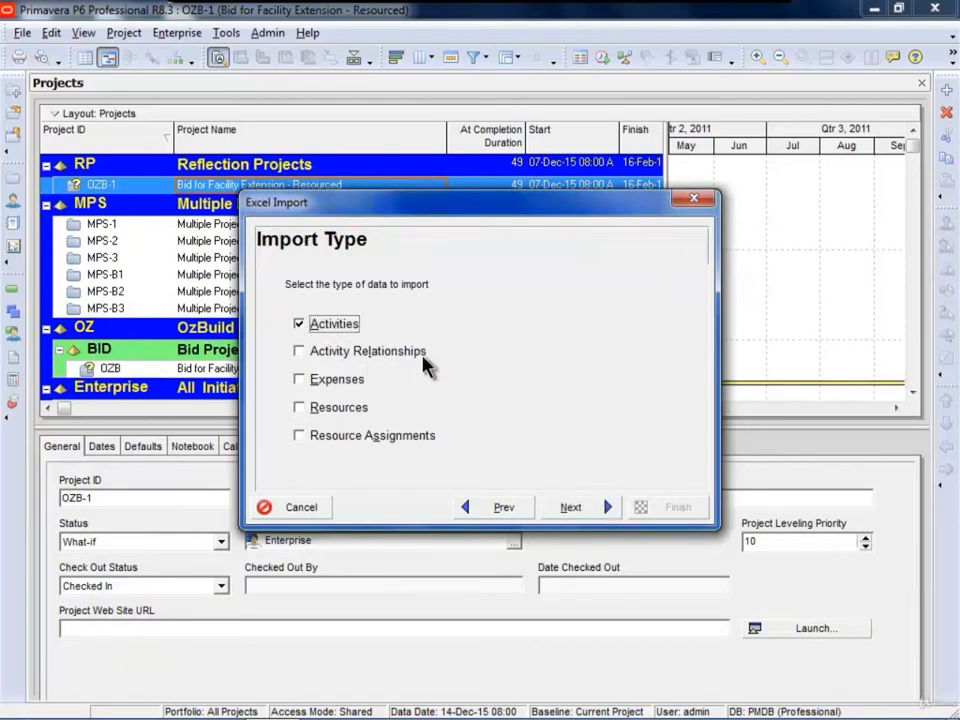
click(566, 514)
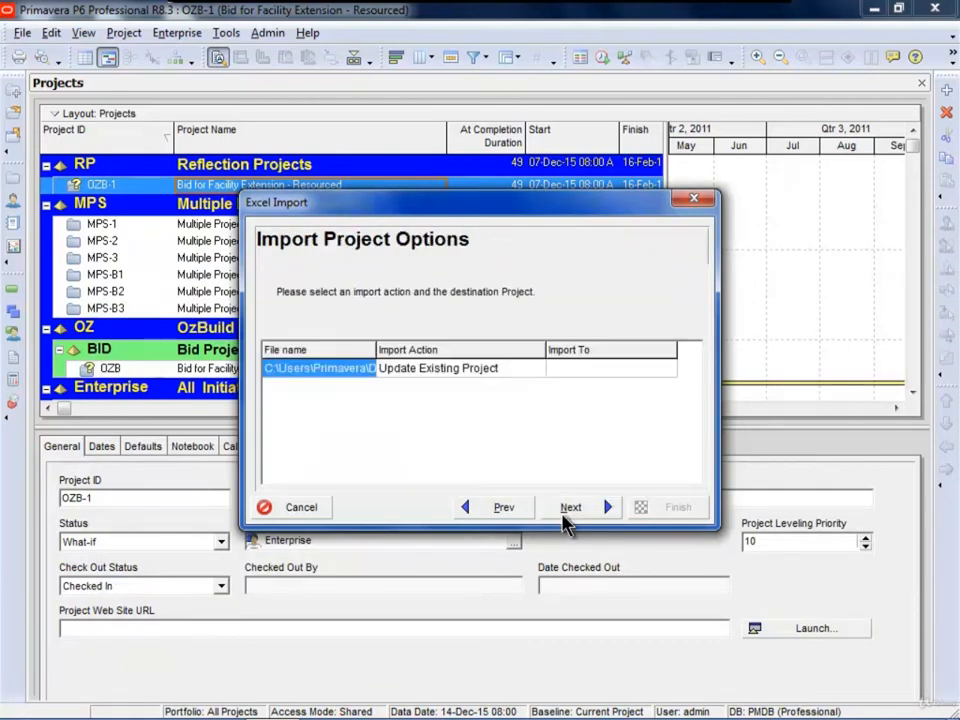
click(582, 366)
click(653, 374)
click(672, 368)
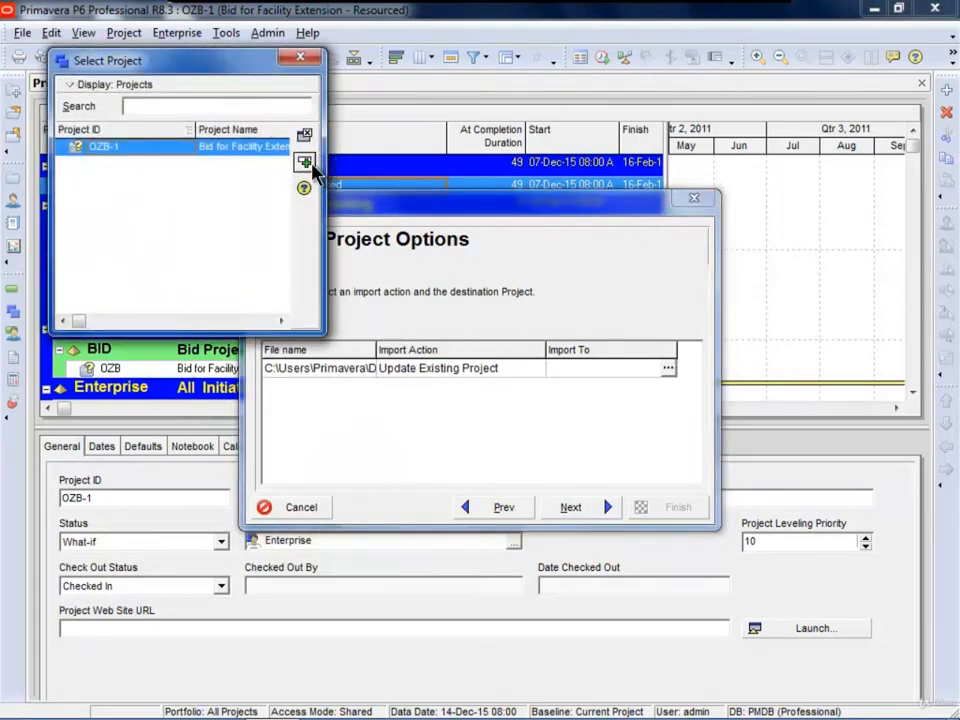
click(304, 161)
click(572, 508)
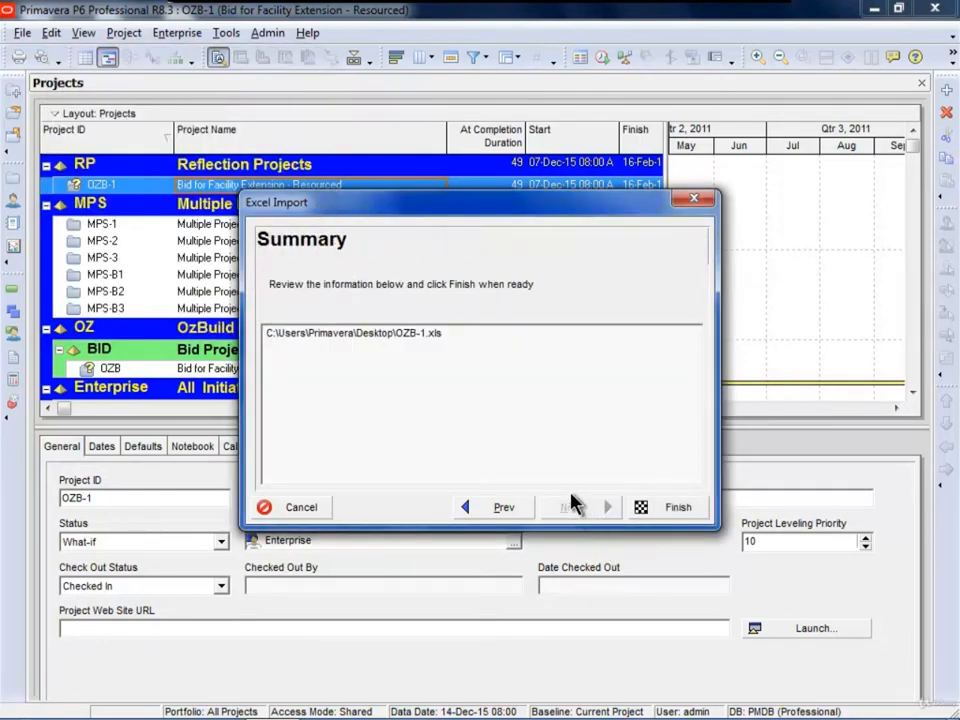
click(642, 507)
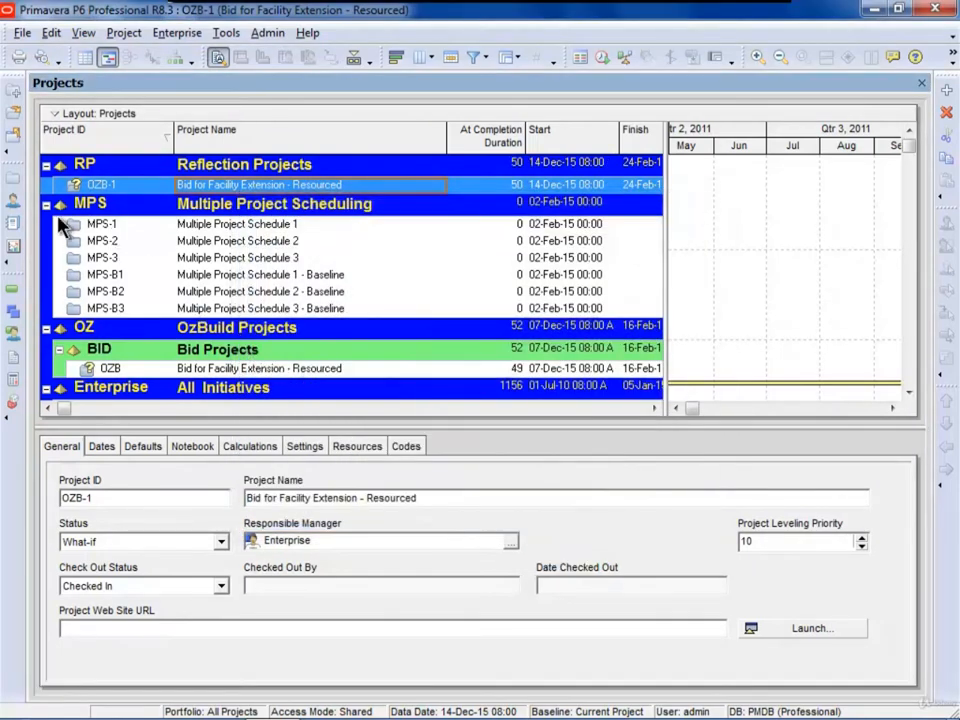
Show the project's activities and sort them by Activity ID.
click(12, 289)
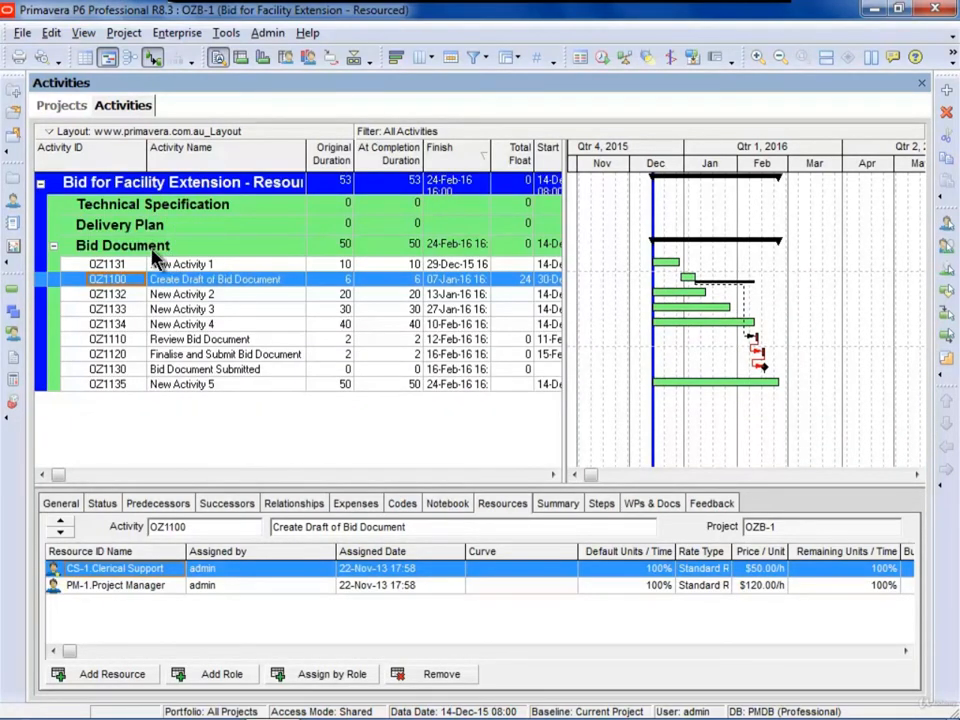
click(102, 158)
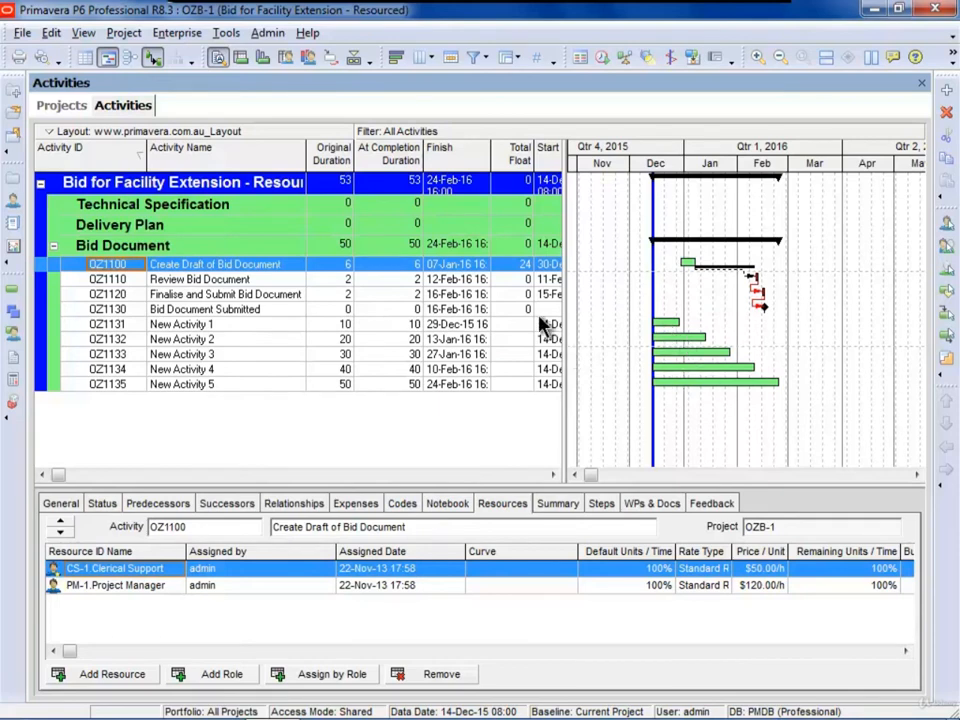
Add the Melbourne Department project activity code as a column after Activity Name and widen that column slightly.
click(411, 60)
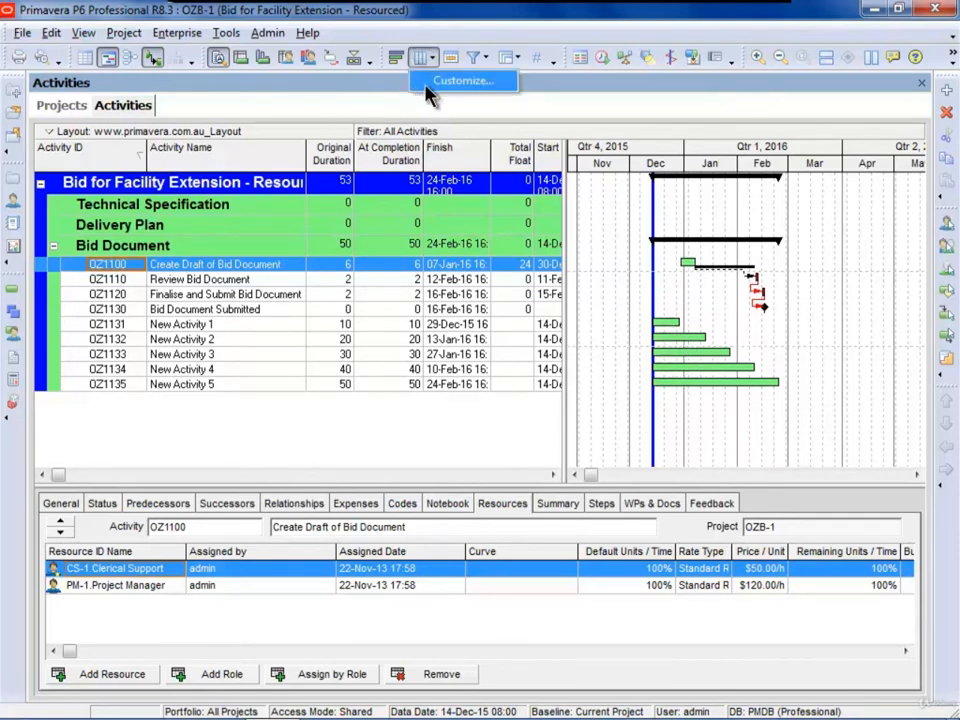
click(440, 81)
click(158, 170)
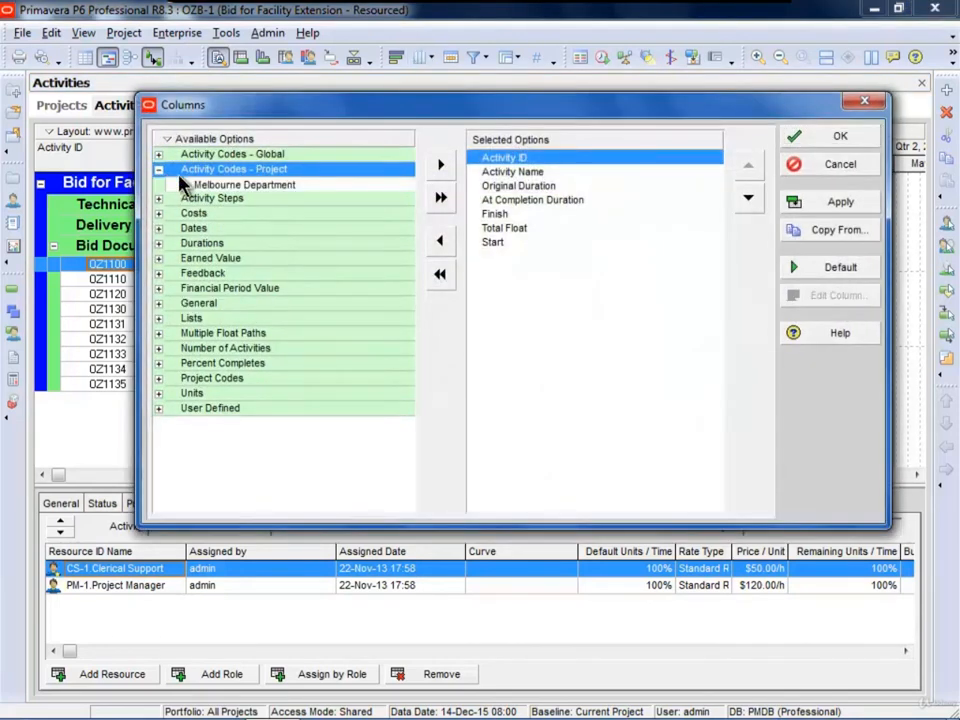
double_click(200, 186)
click(749, 199)
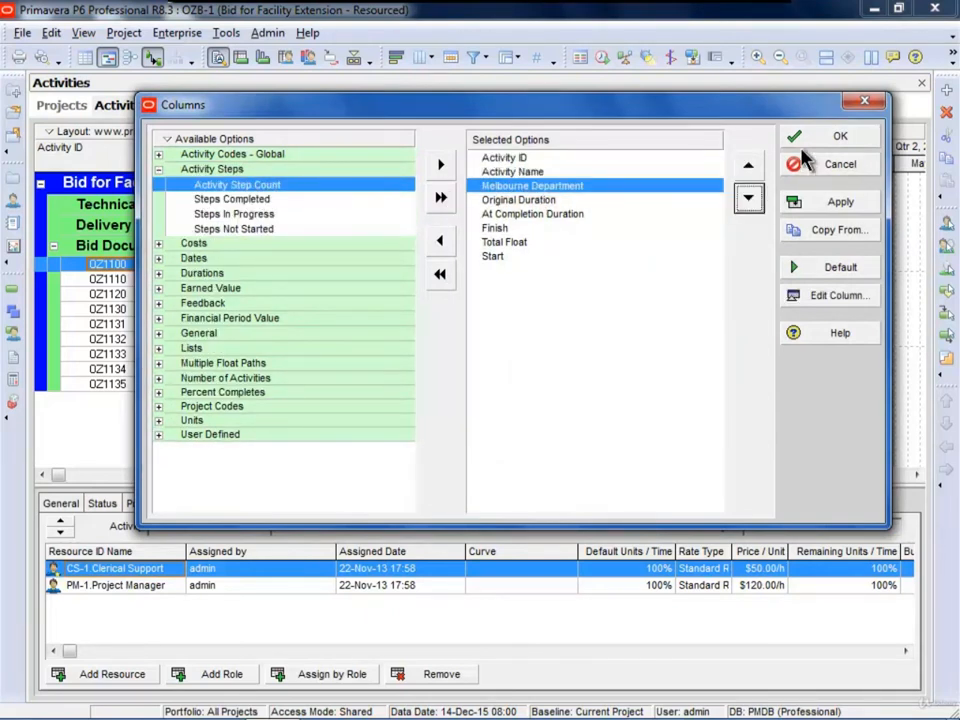
click(838, 136)
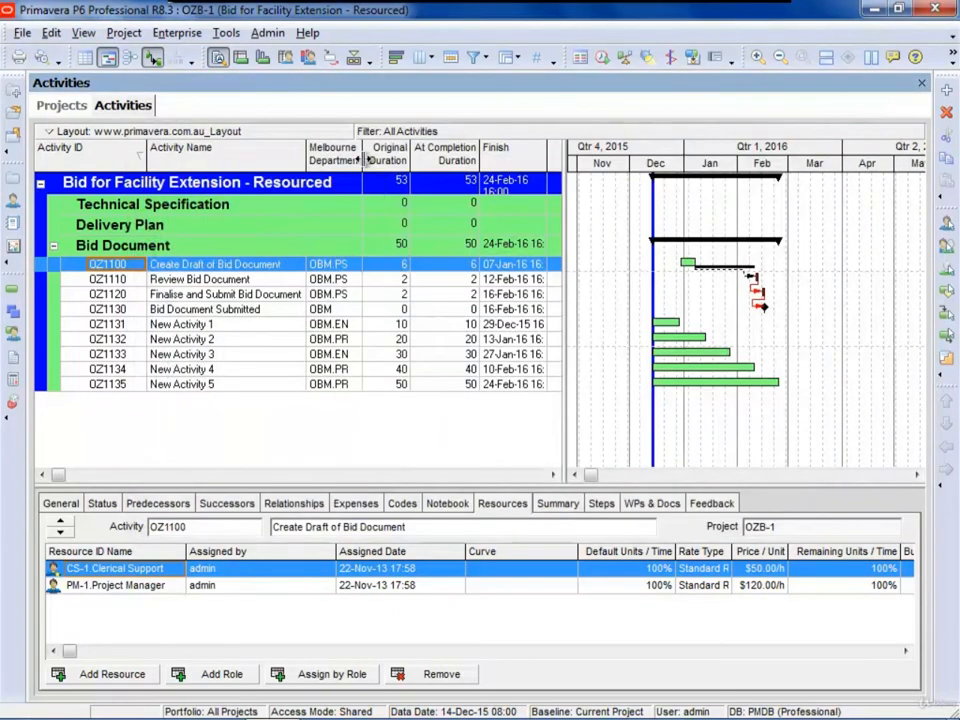
drag(363, 155, 380, 284)
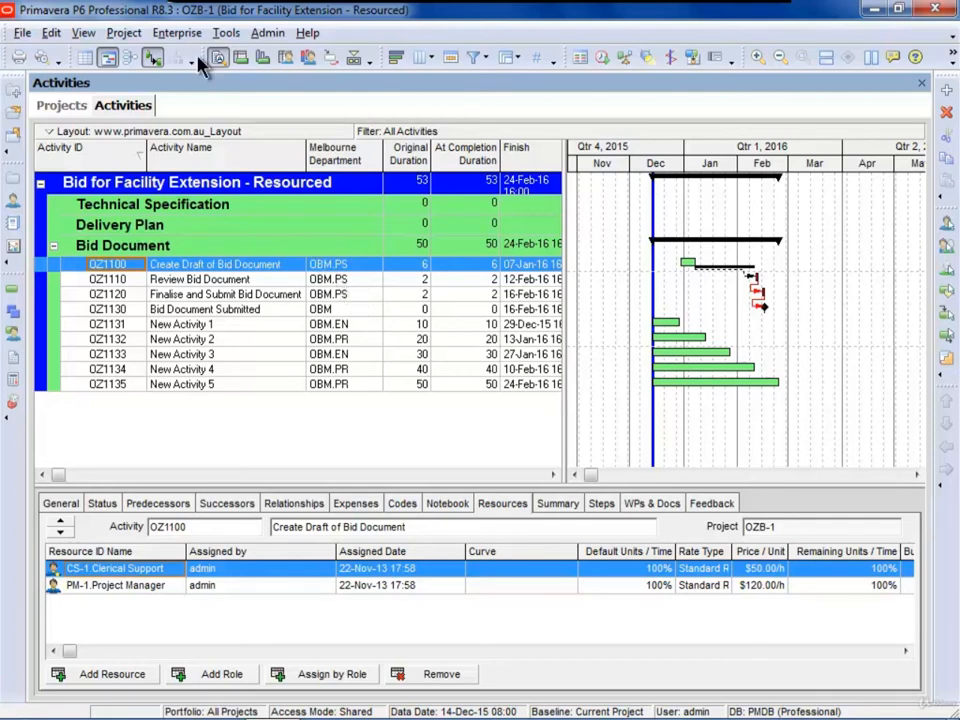
Open the enterprise Activity Codes definitions.
click(175, 32)
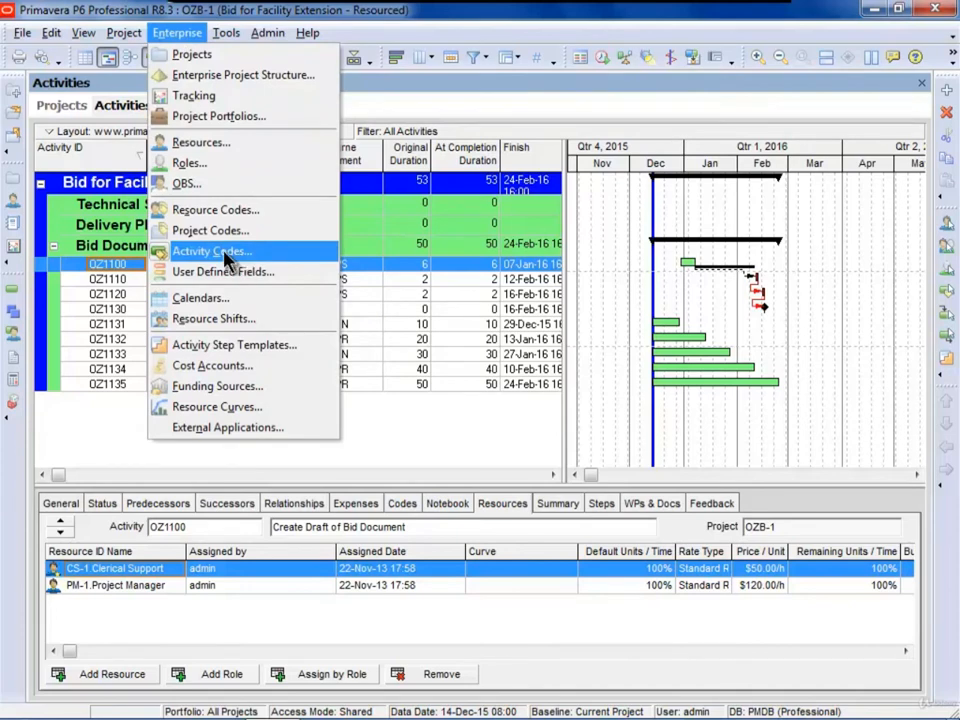